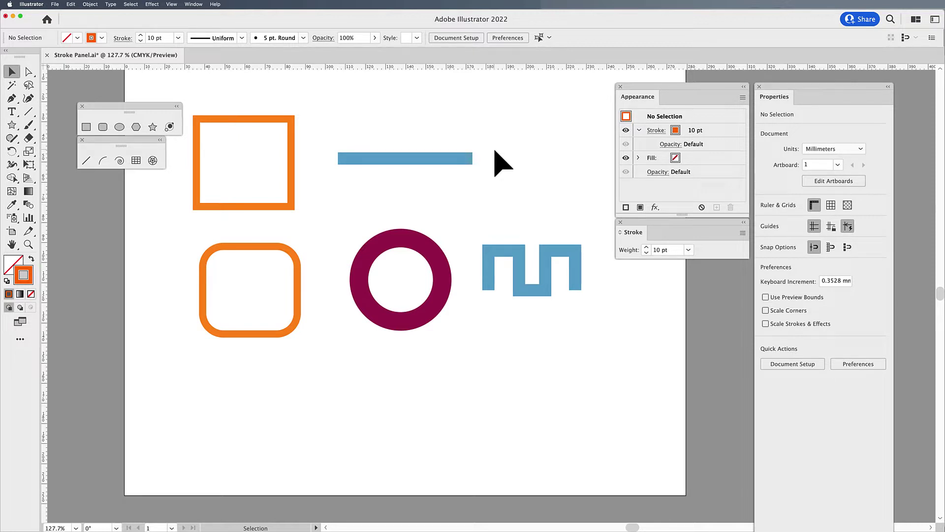
Open the Stroke panel with all options showing: cap, corner, dashed line, arrowheads and profile
click(197, 4)
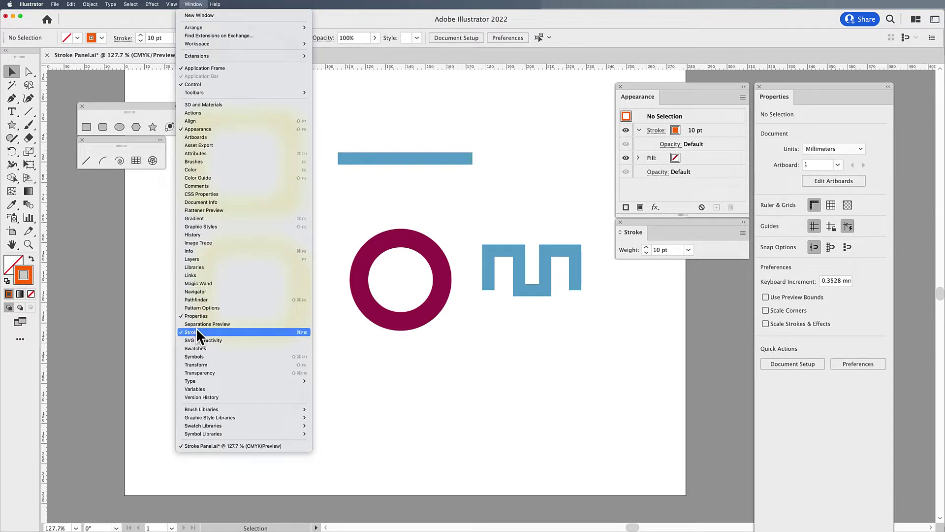
click(660, 228)
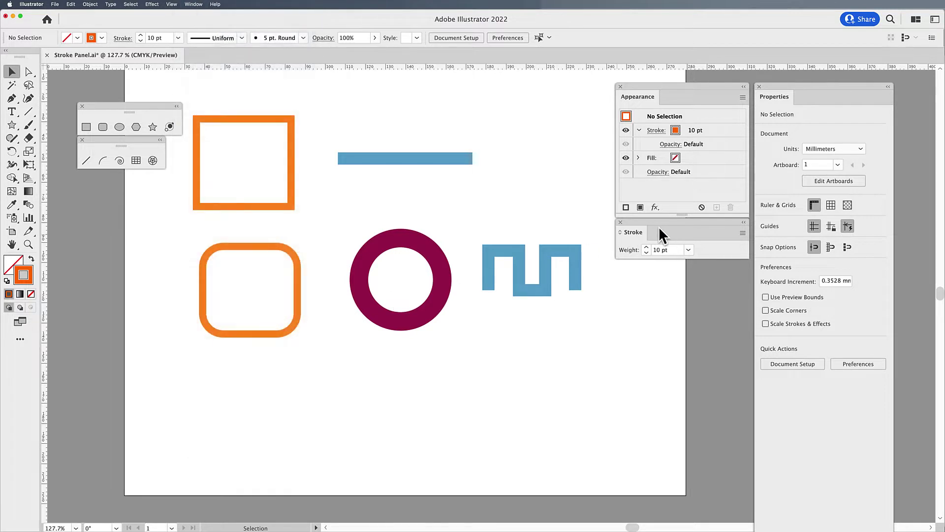
click(755, 234)
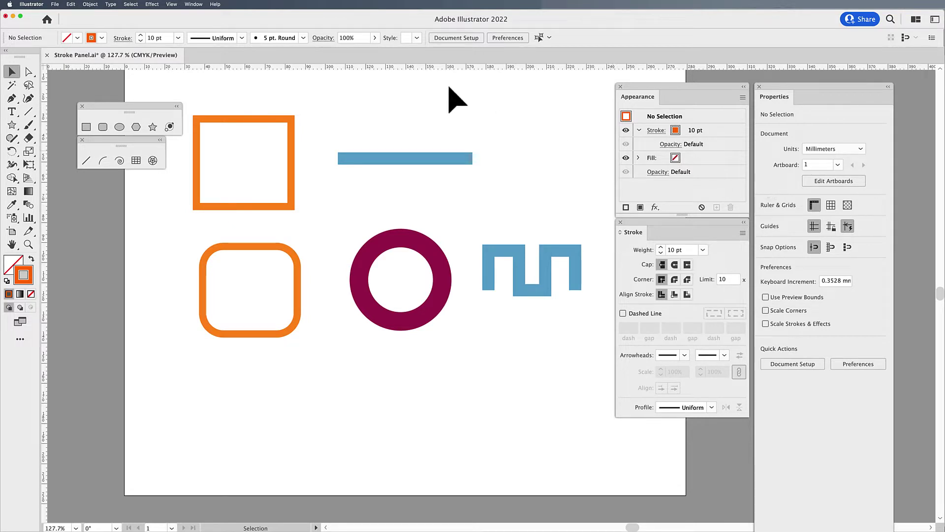
click(171, 5)
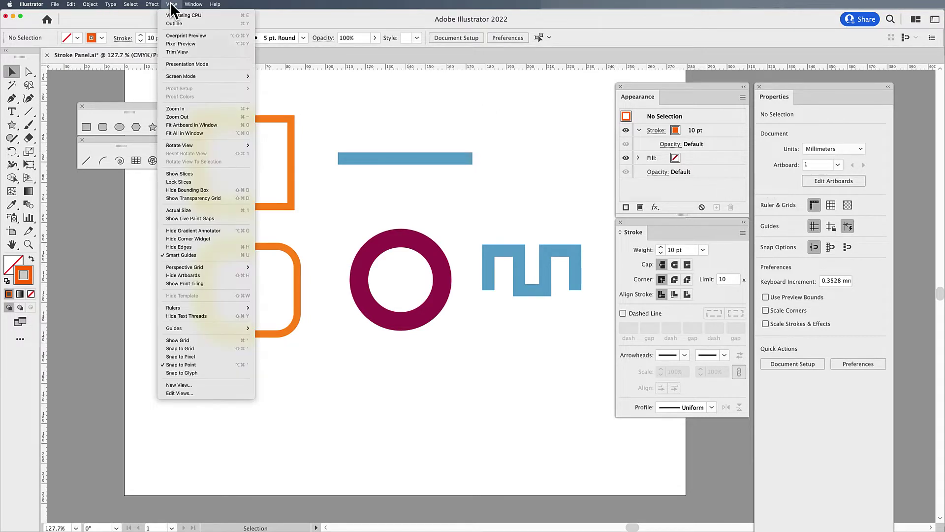
mouse_move(196, 3)
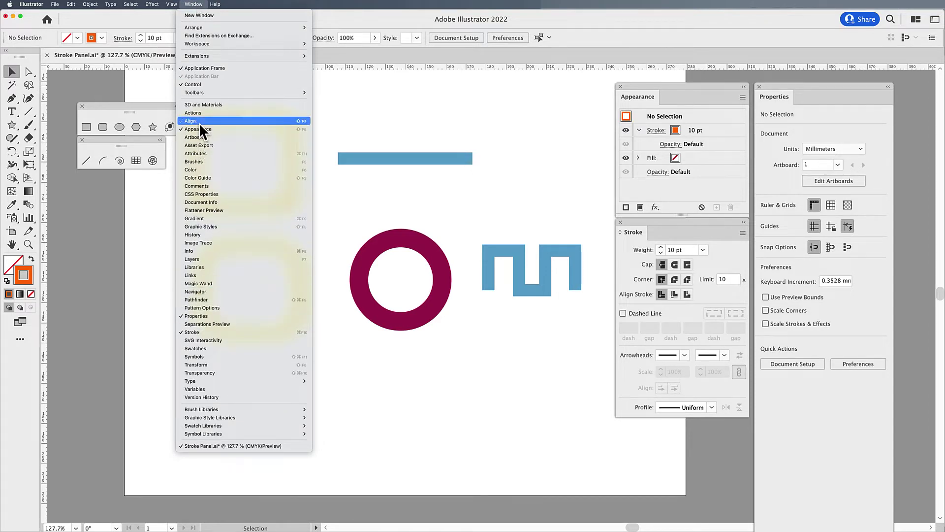
click(195, 5)
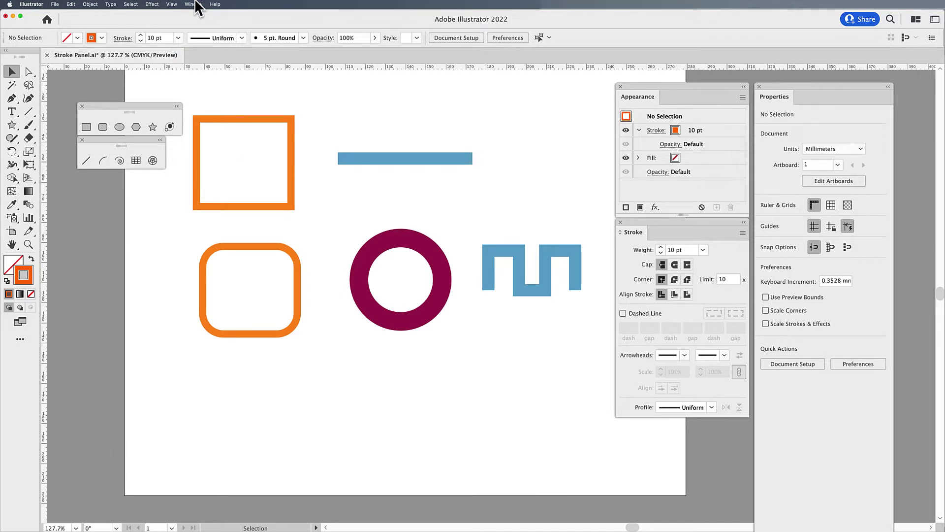
drag(261, 113, 300, 152)
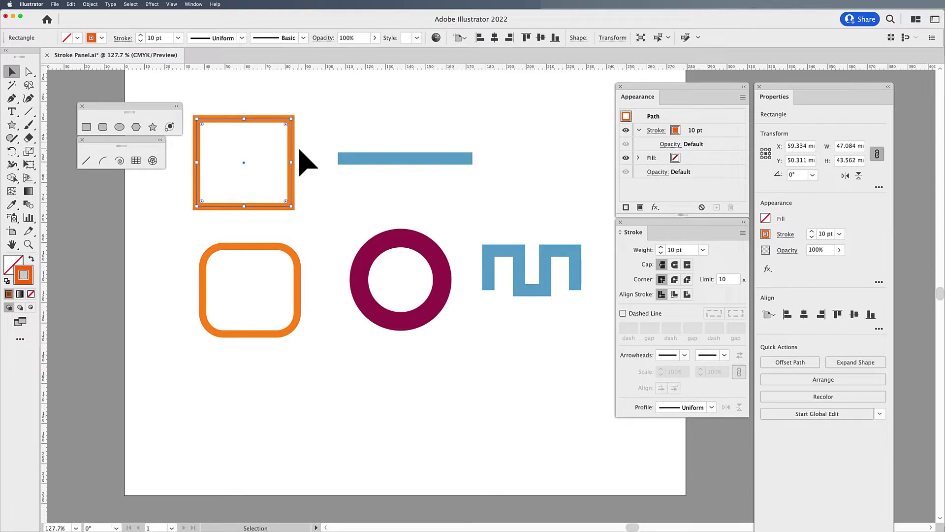
click(704, 249)
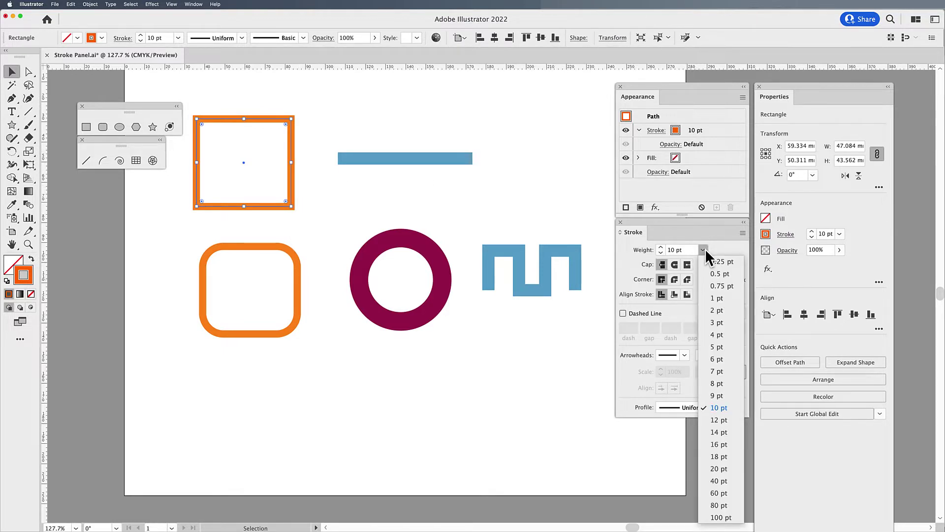
click(703, 249)
click(653, 249)
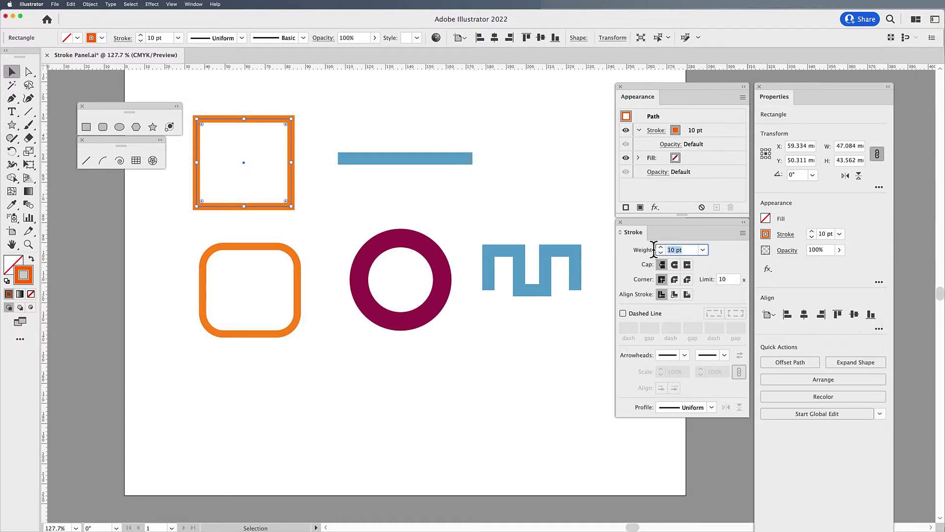
click(687, 250)
key(Up)
key(Up)
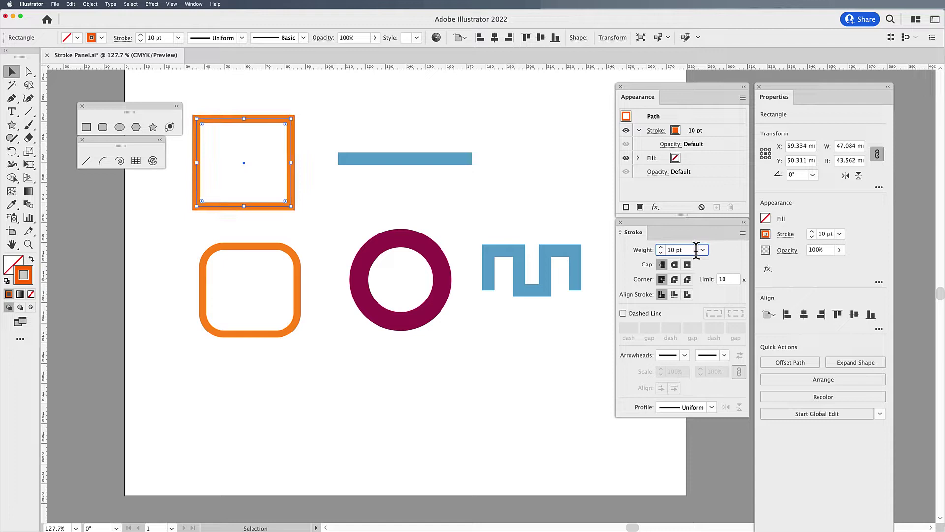
key(Up)
key(Up)
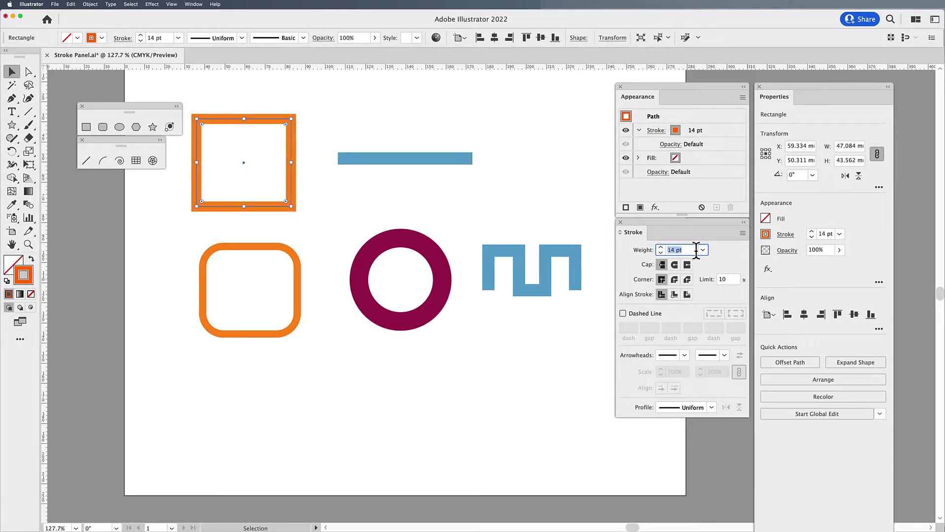
key(Down)
key(Down)
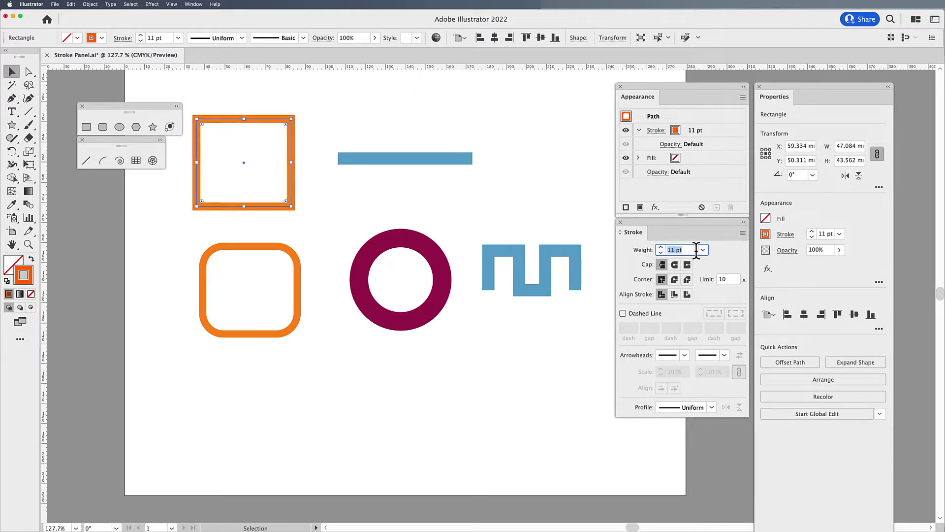
key(Down)
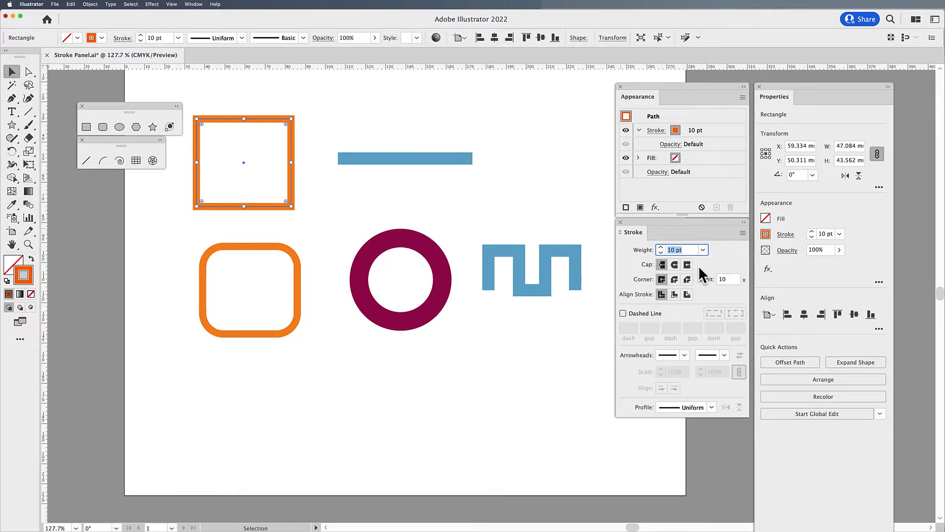
Select the blue line and try Round Cap, then Projecting Cap on its ends
click(460, 176)
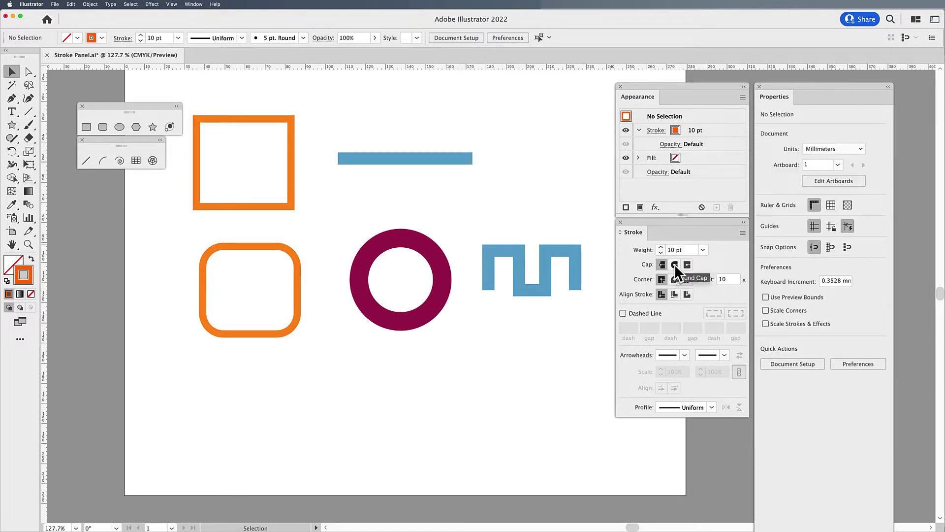
click(386, 158)
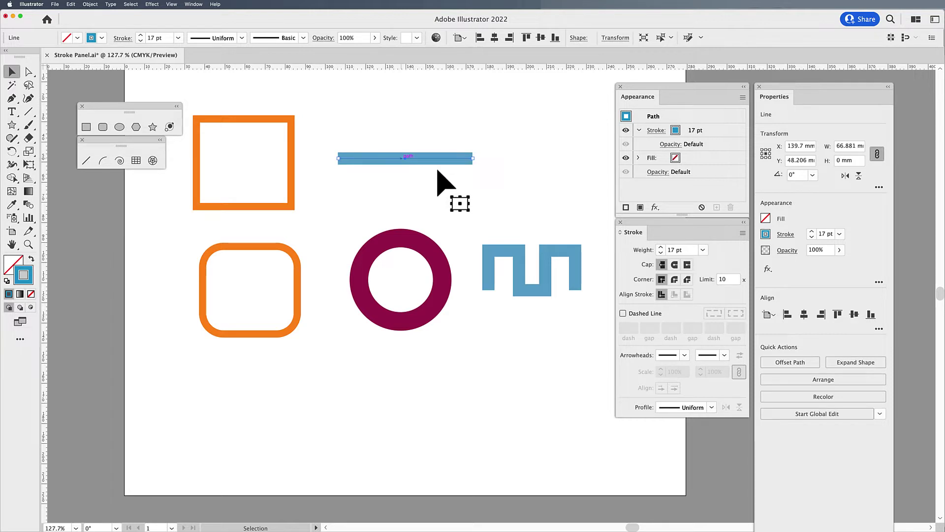
click(674, 266)
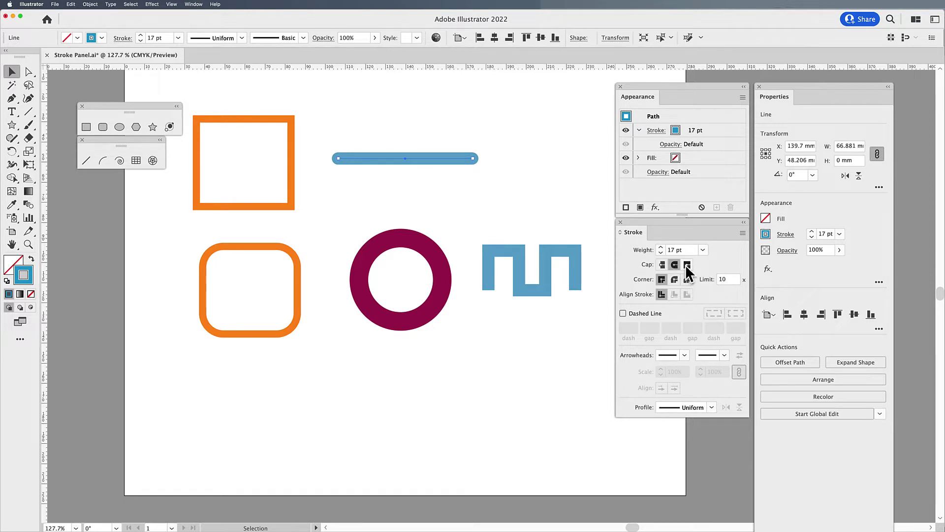
click(687, 266)
Switch the artwork to Outline view and back to full-colour preview
click(172, 4)
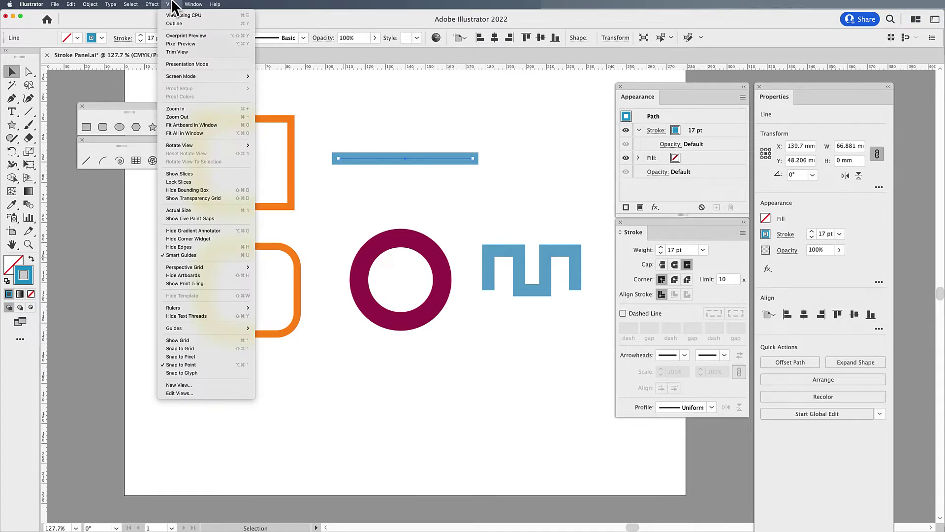
click(185, 23)
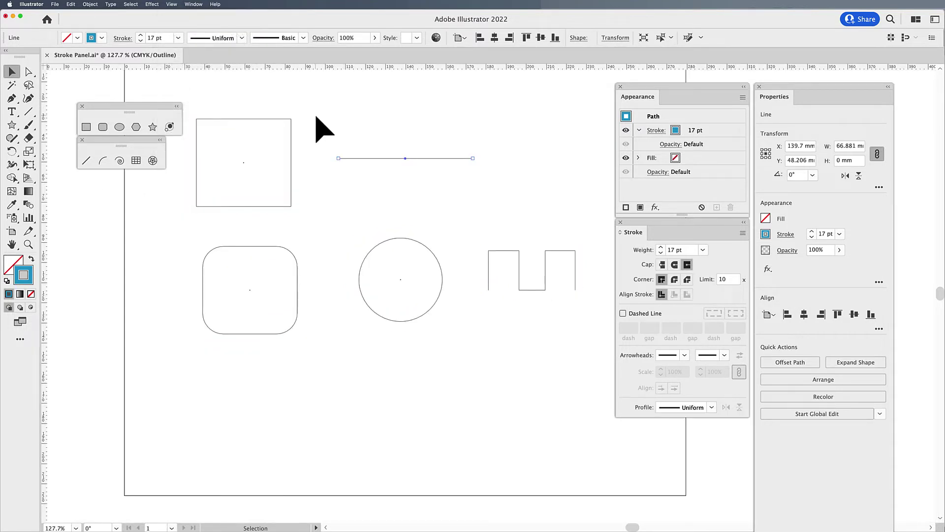
key(super)
key(super+y)
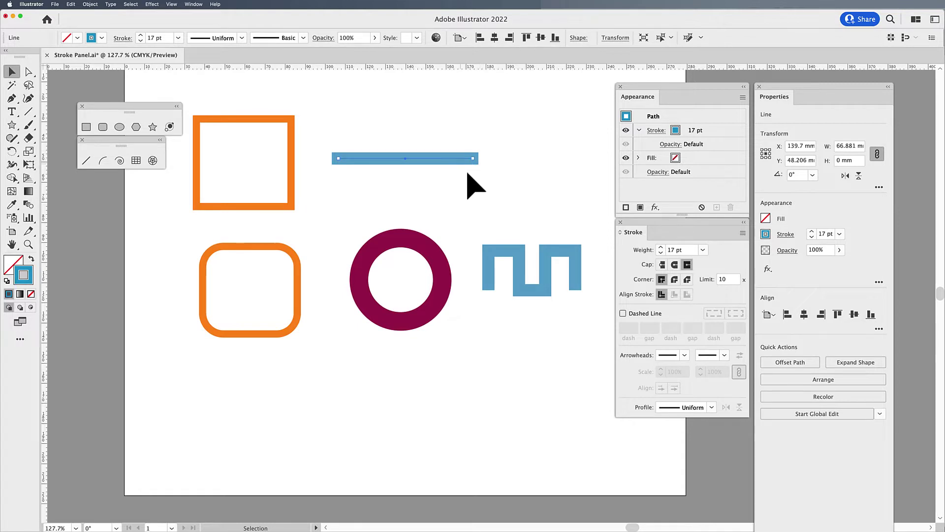
Raise the blue line's stroke weight to 24 pt and give it Butt Cap ends
click(661, 246)
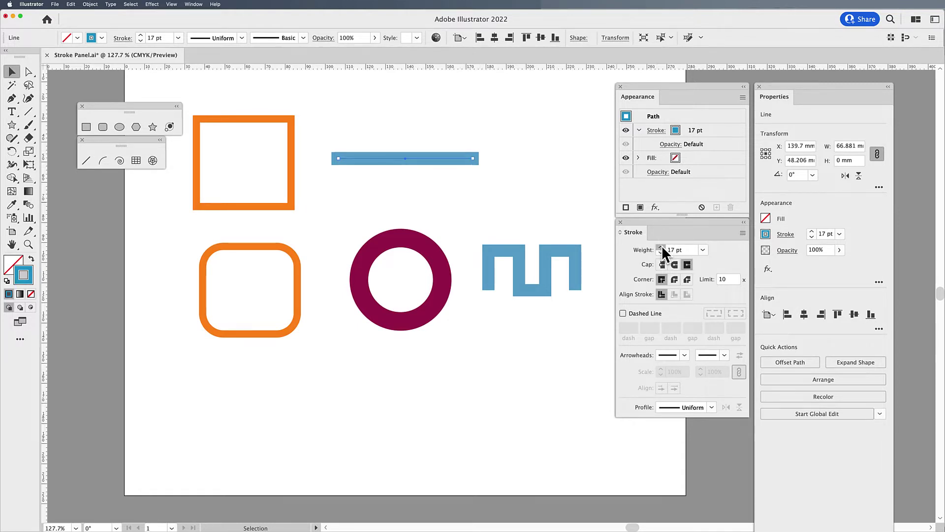
click(661, 246)
click(661, 246)
click(661, 246)
click(661, 246)
click(661, 246)
click(661, 246)
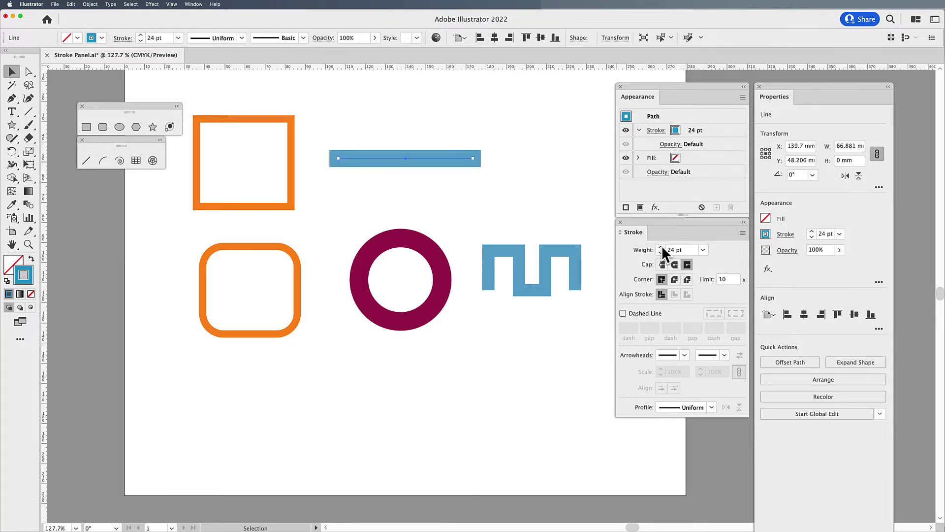
click(662, 265)
click(531, 293)
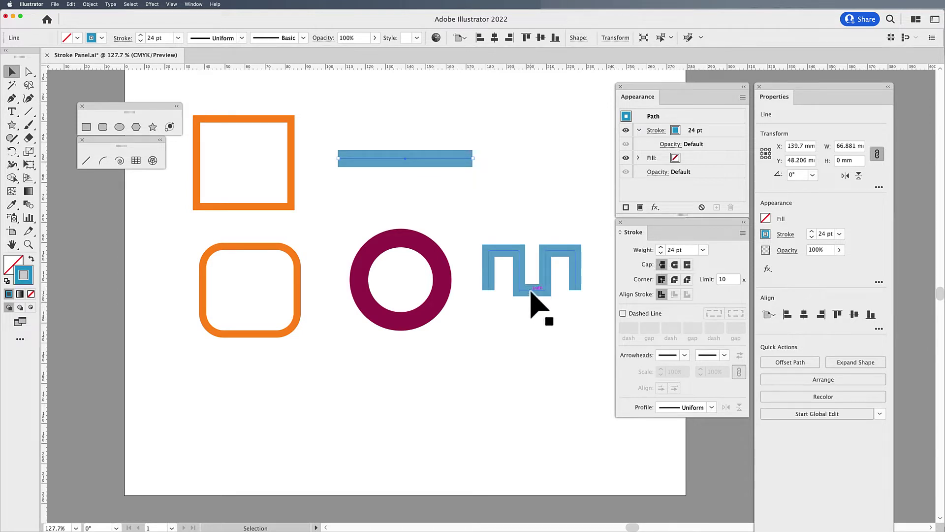
click(553, 320)
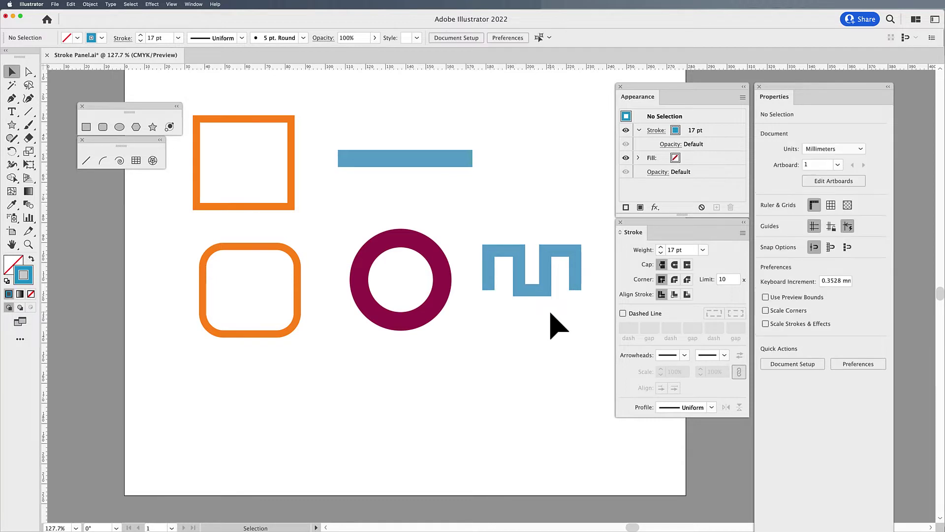
key(ctrl+y)
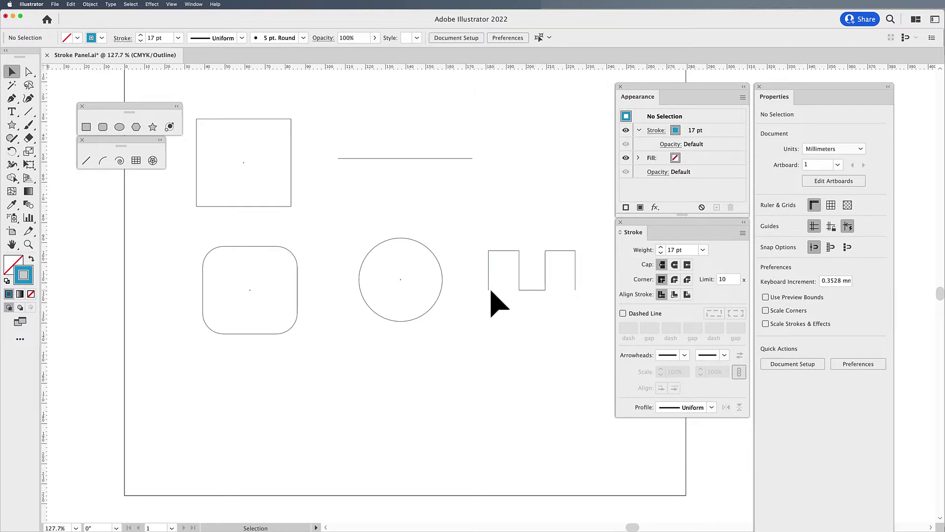
key(a)
key(super+y)
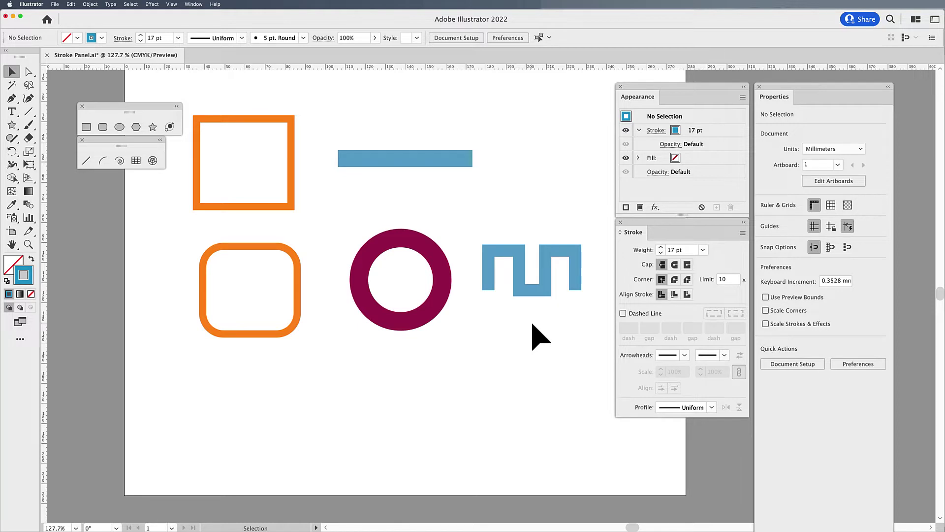
click(530, 293)
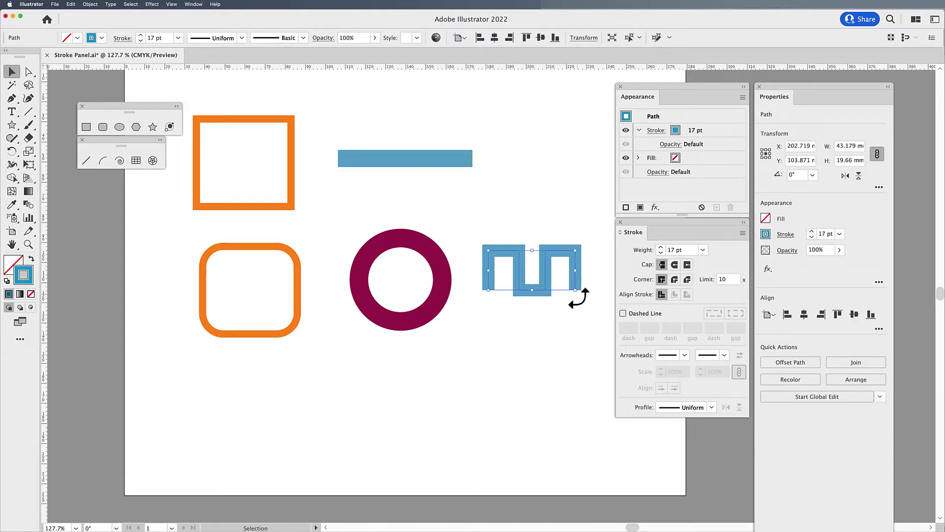
click(688, 264)
click(437, 257)
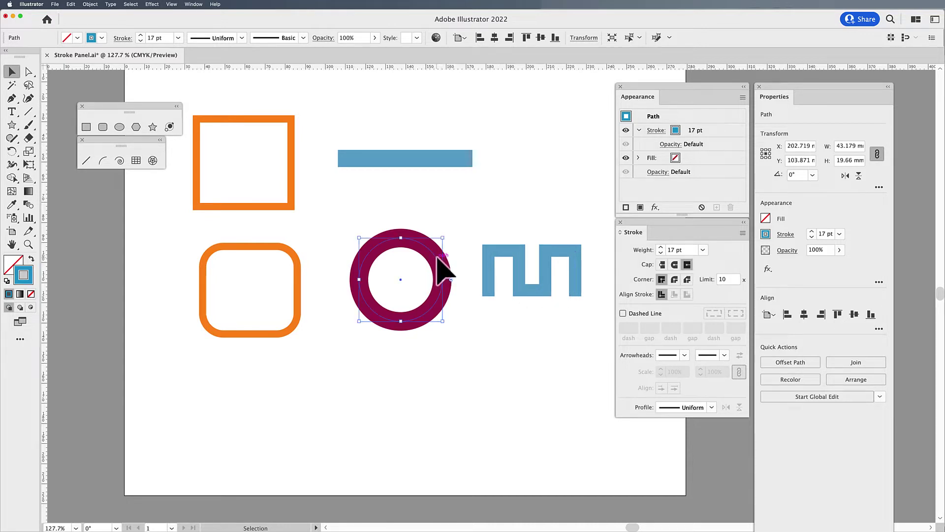
click(674, 265)
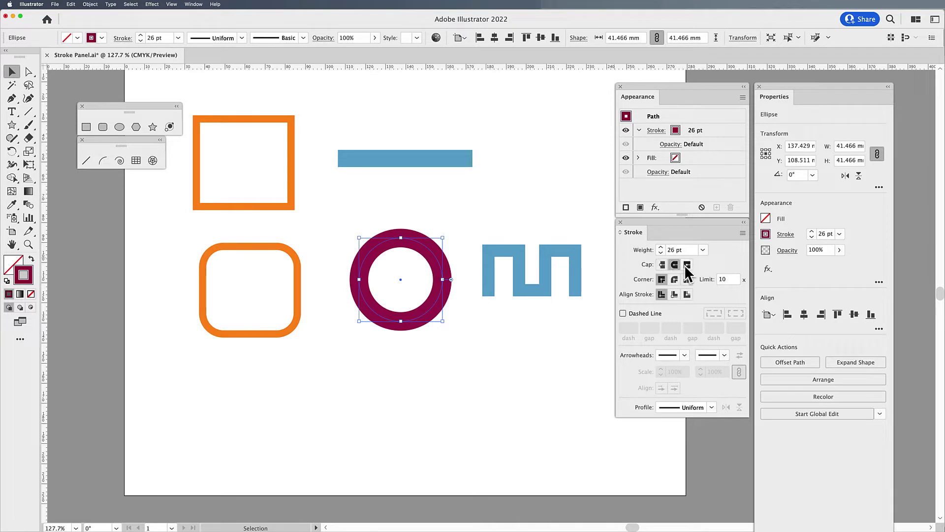
click(687, 266)
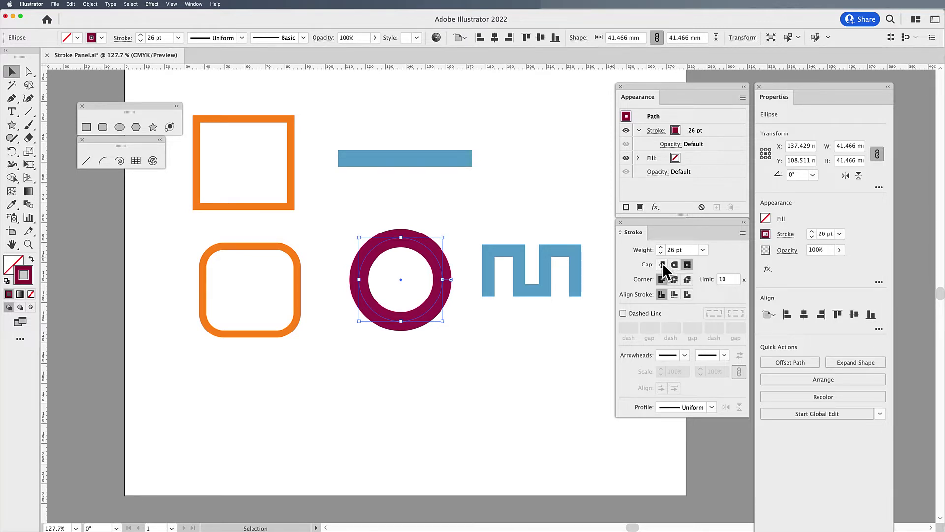
click(663, 266)
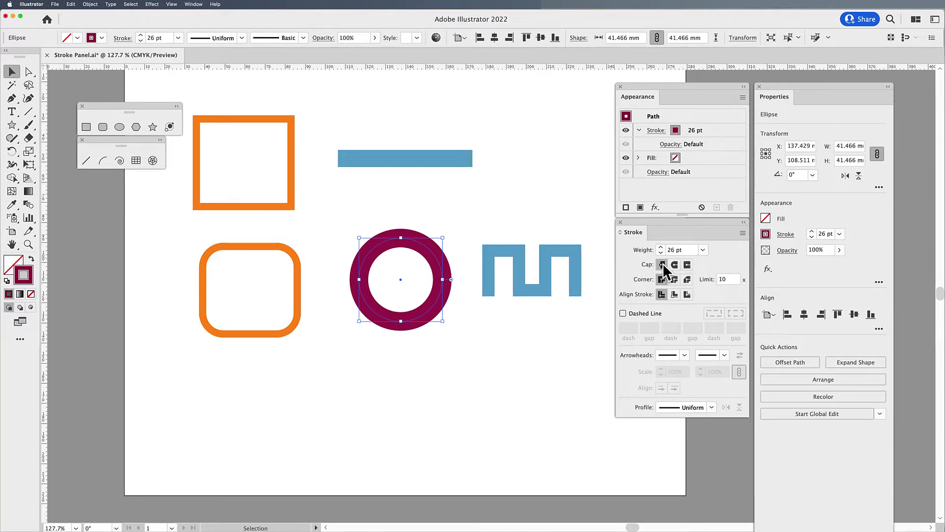
right_click(536, 232)
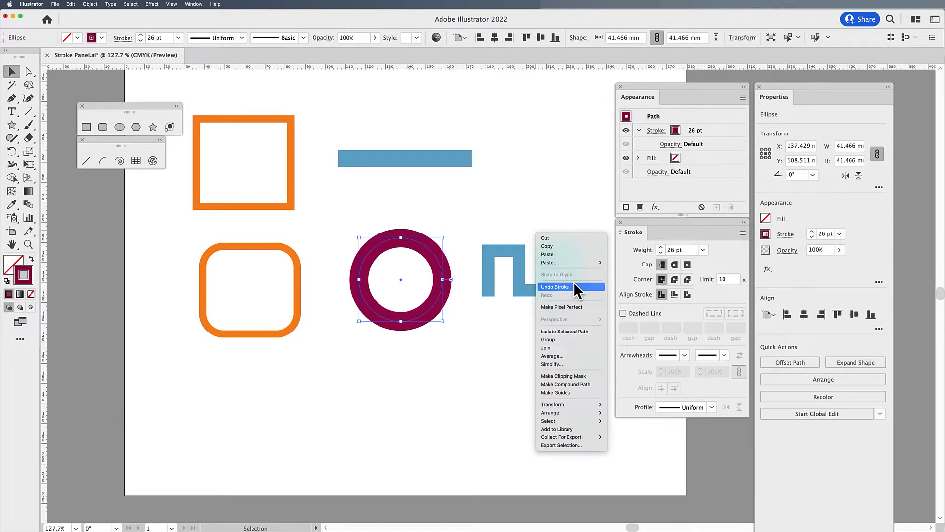
click(500, 197)
click(574, 293)
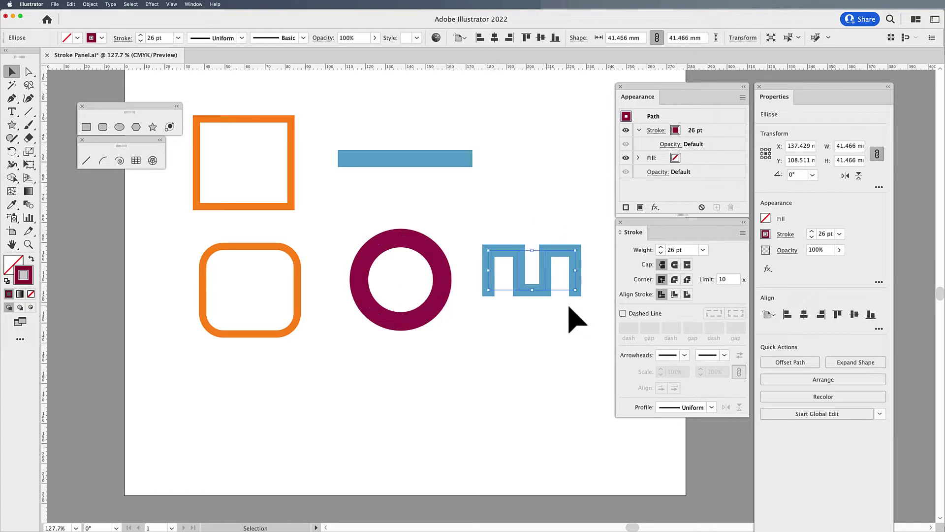
click(673, 265)
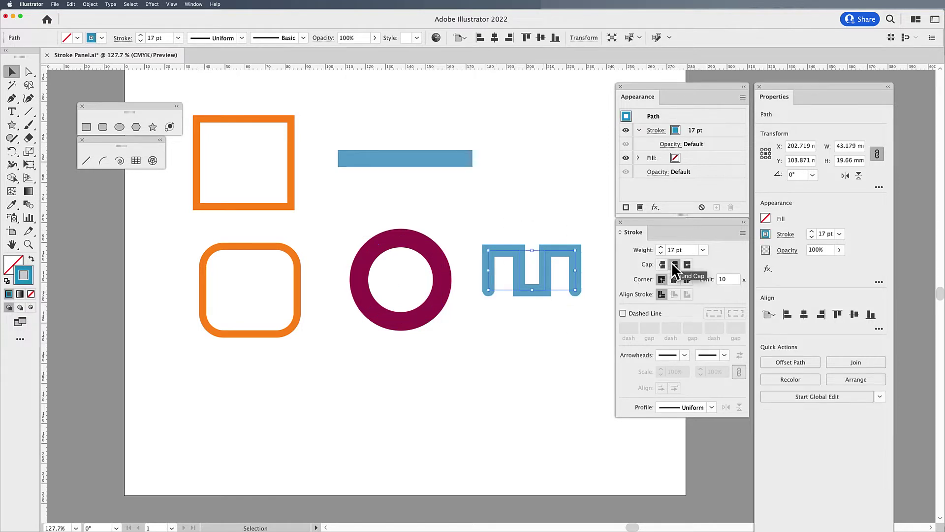
click(688, 264)
click(662, 265)
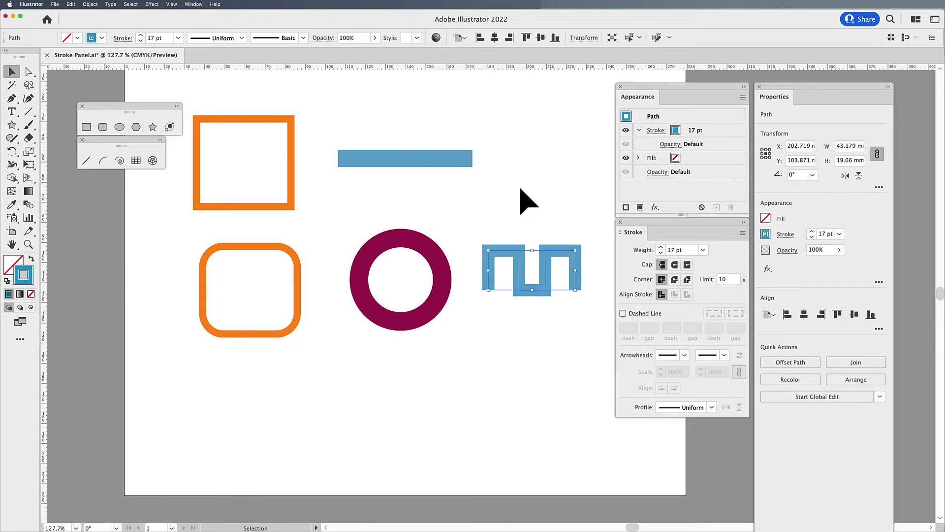
click(520, 188)
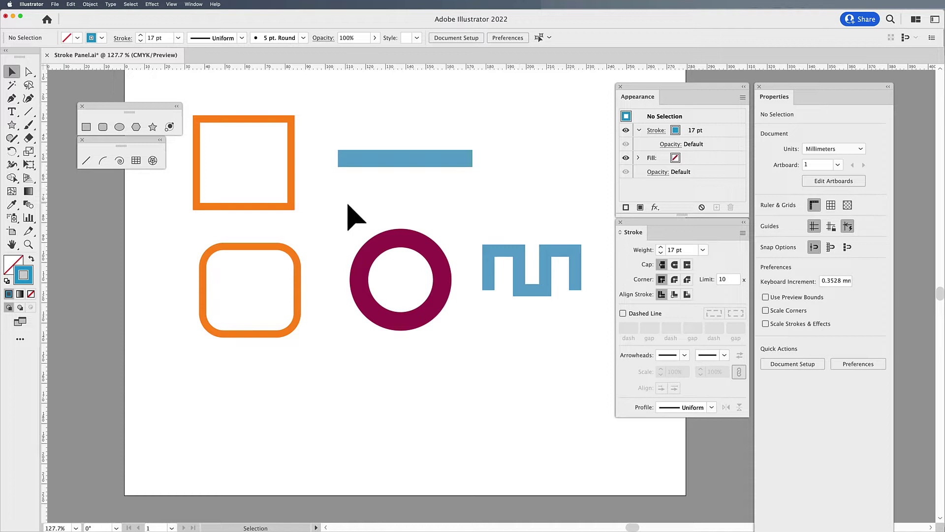
click(283, 190)
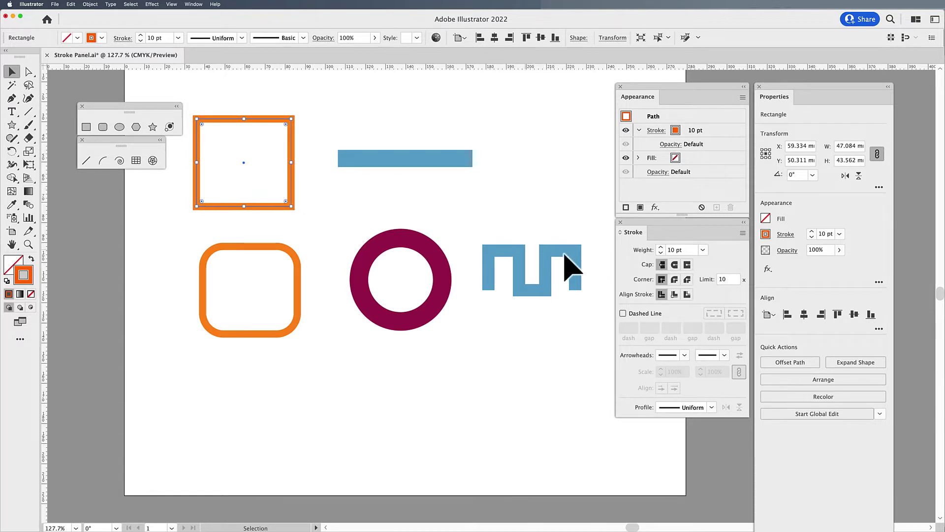
click(674, 280)
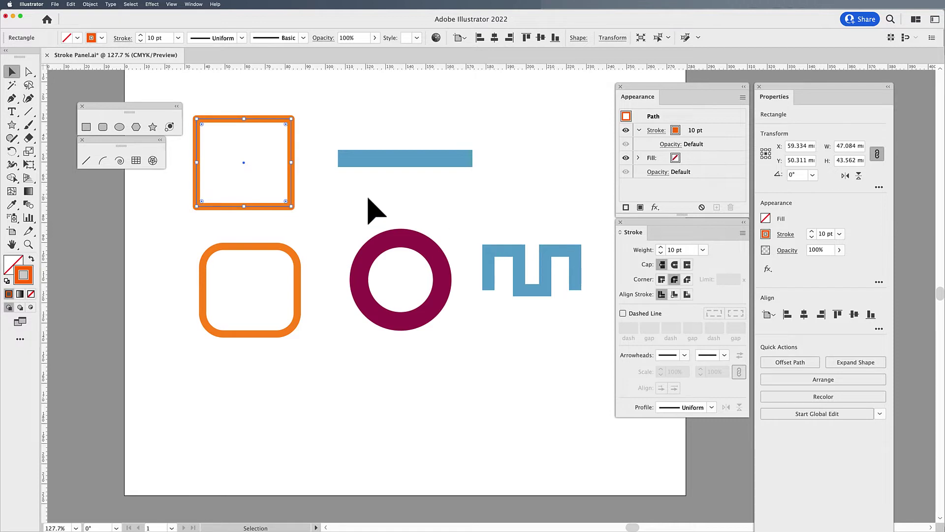
click(545, 272)
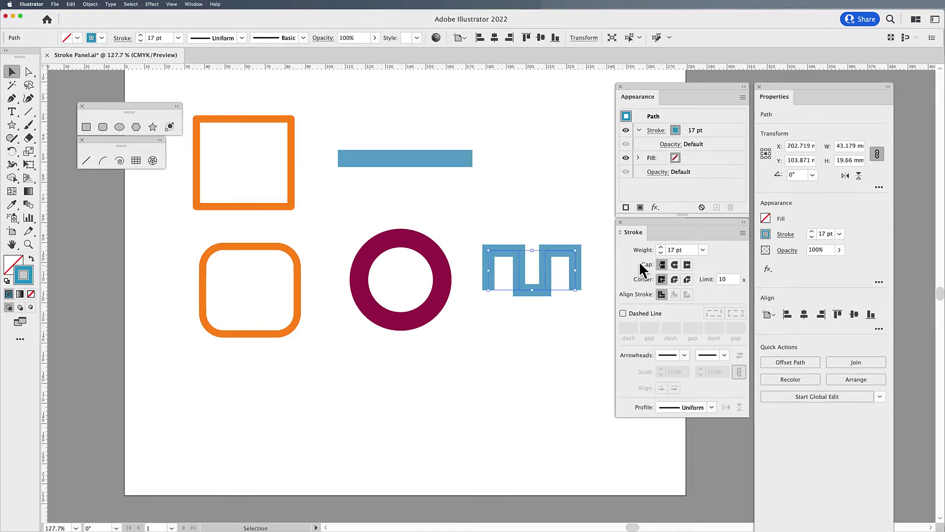
click(672, 279)
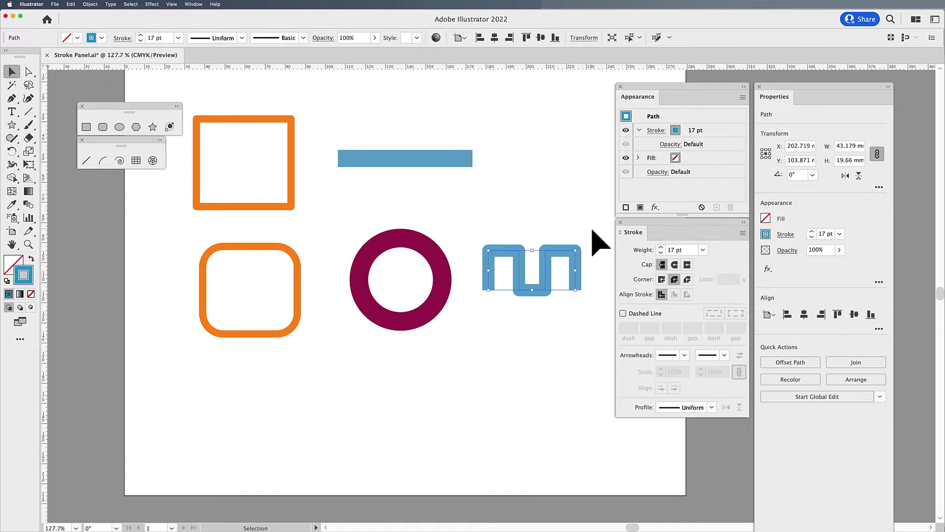
click(593, 230)
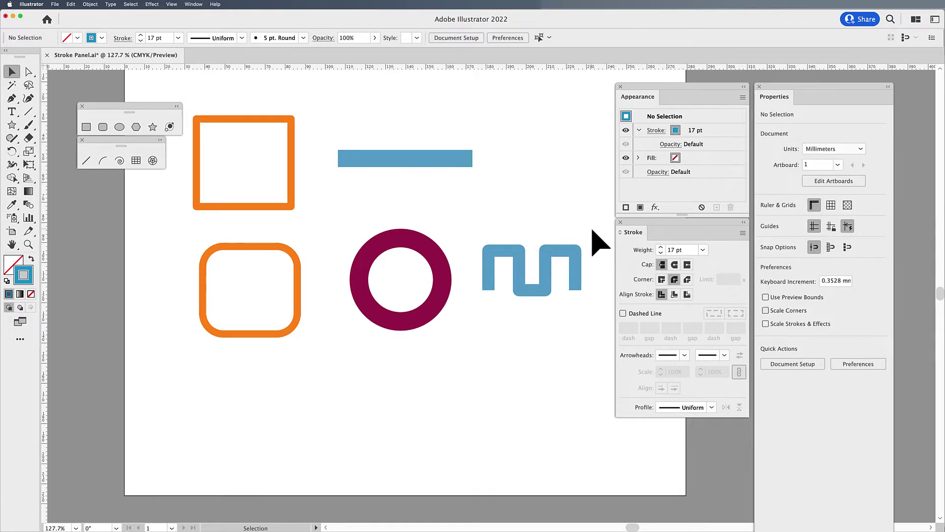
click(577, 255)
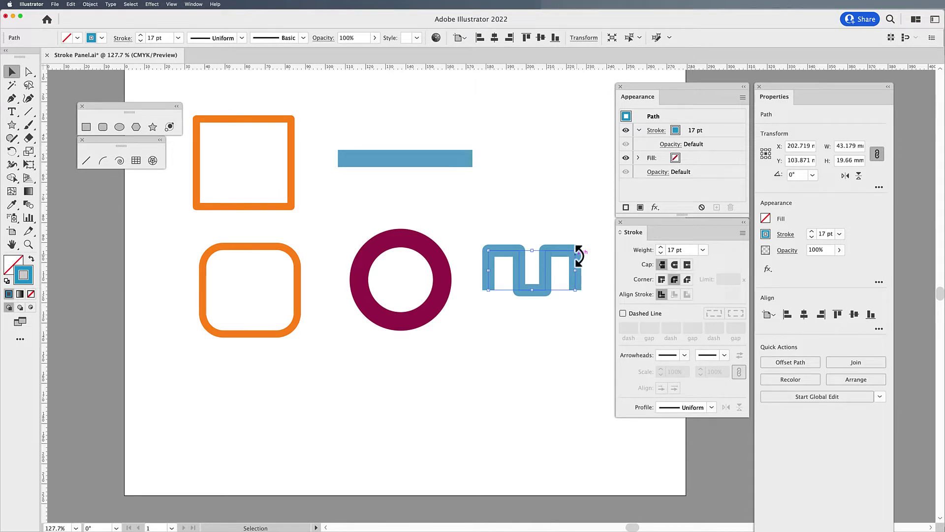
click(298, 279)
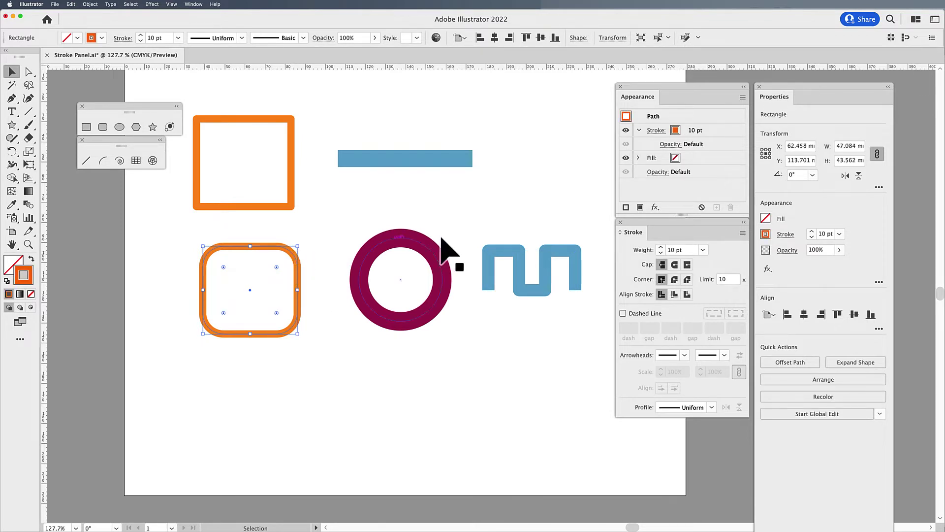
click(522, 271)
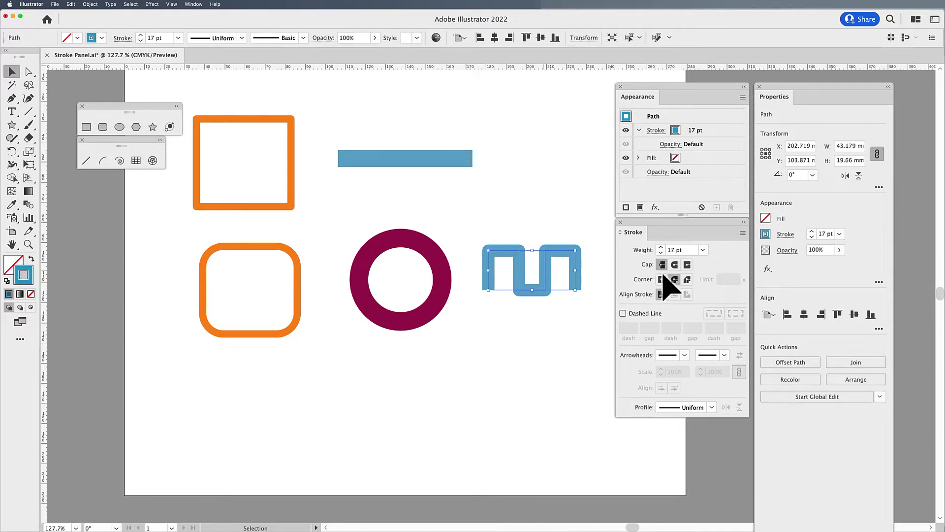
click(687, 279)
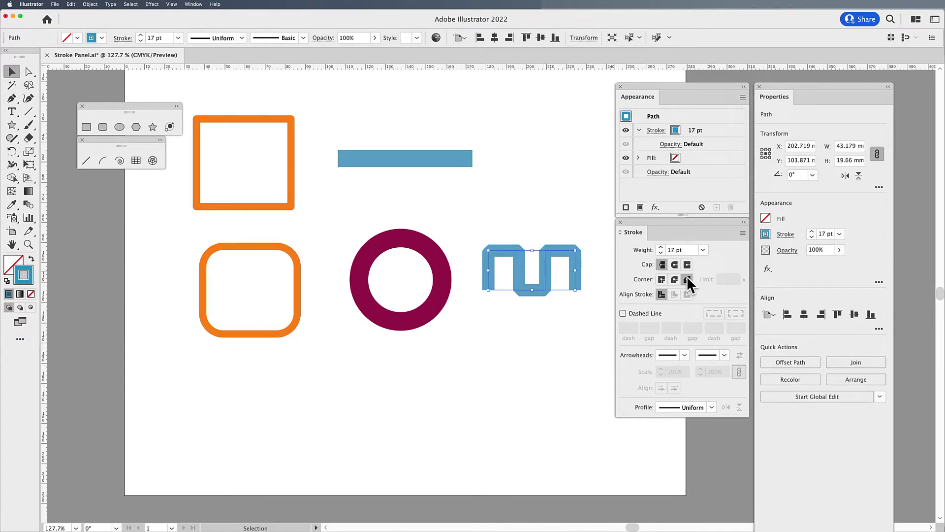
click(493, 351)
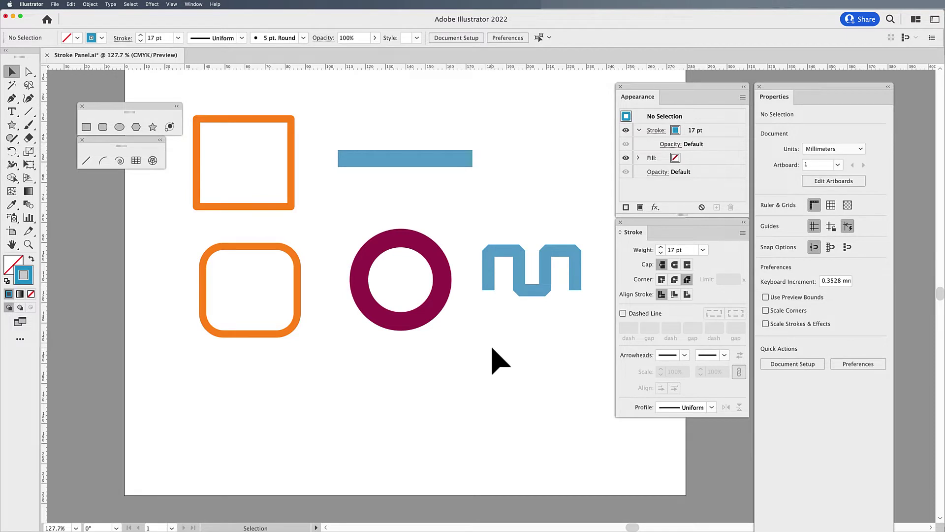
click(523, 292)
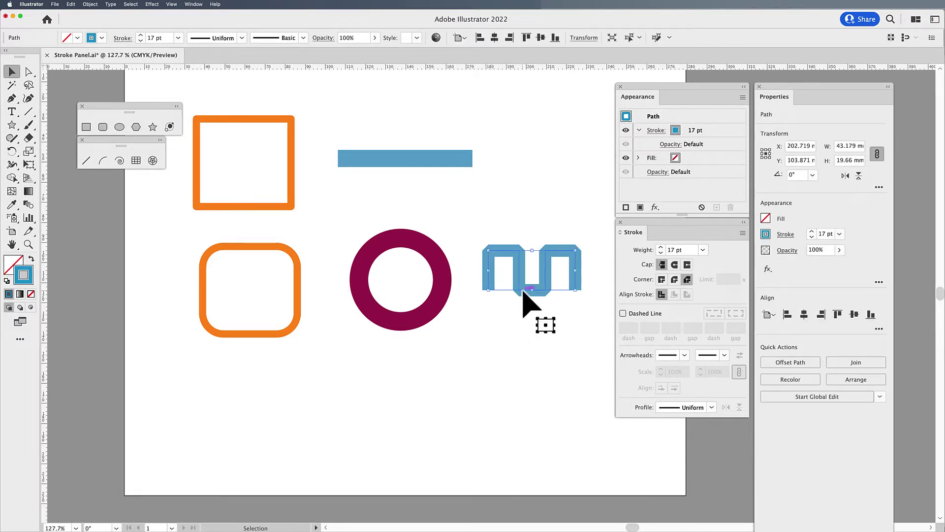
key(super+y)
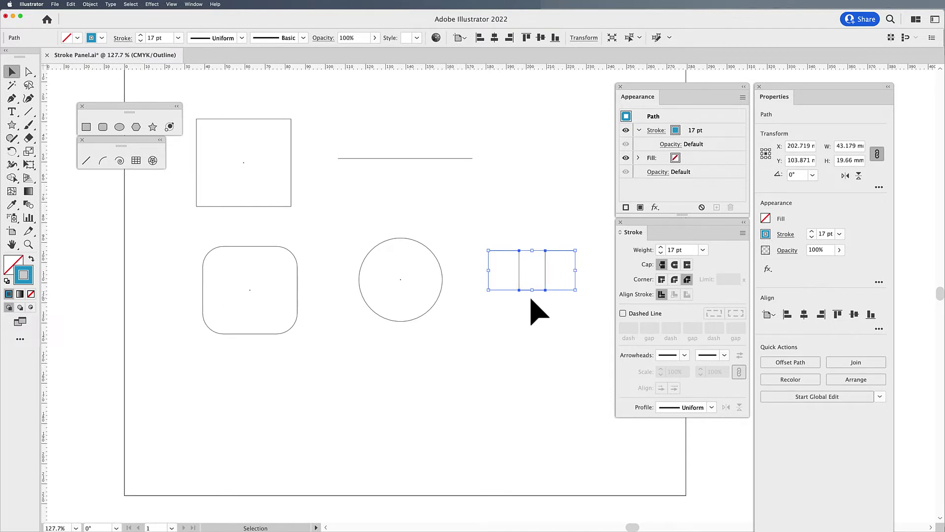
key(super+y)
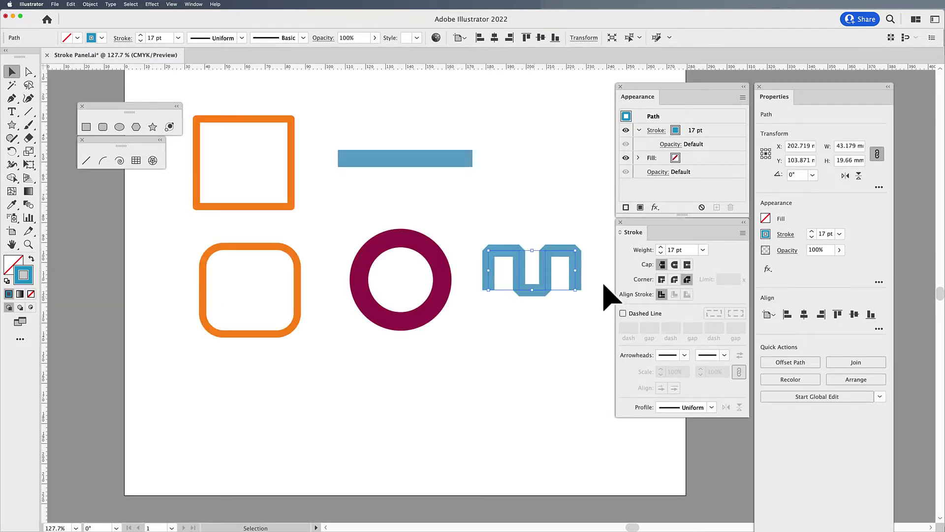
click(663, 278)
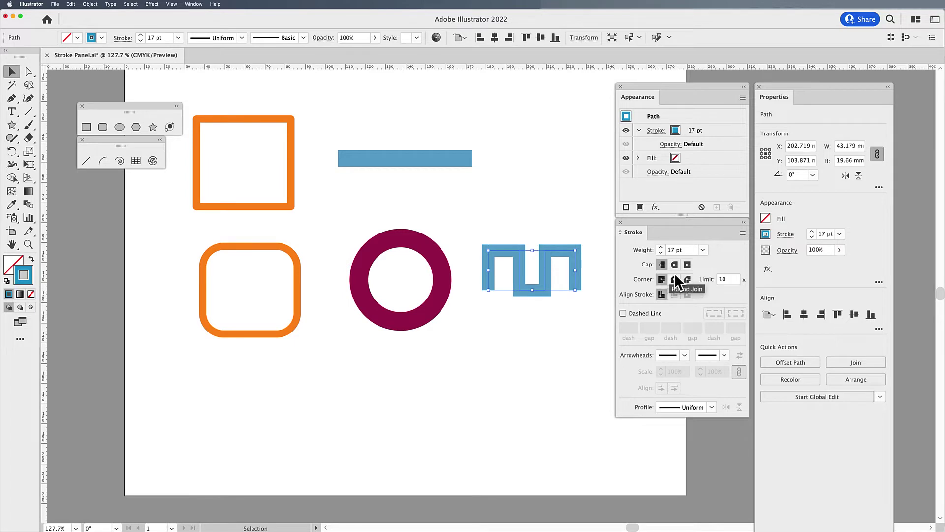
click(687, 263)
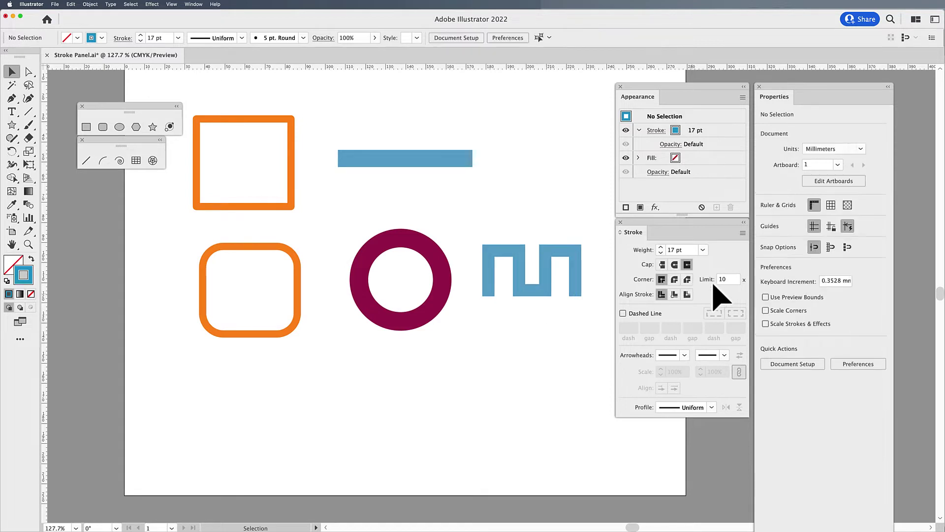
click(588, 322)
click(408, 314)
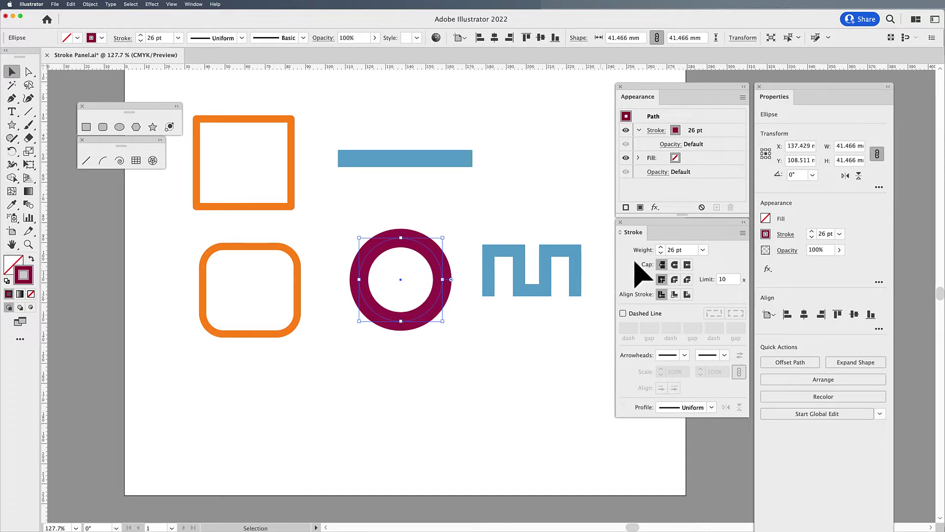
drag(685, 250, 667, 247)
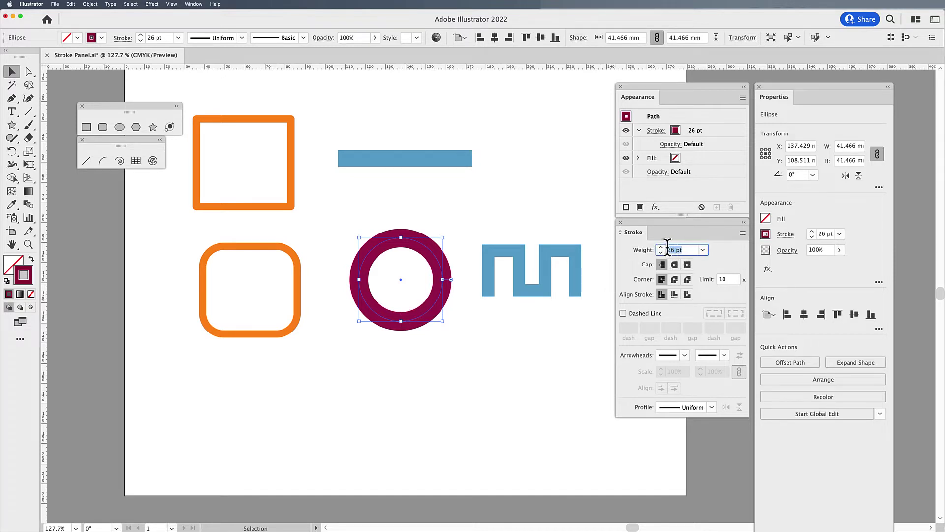
text(30)
key(Return)
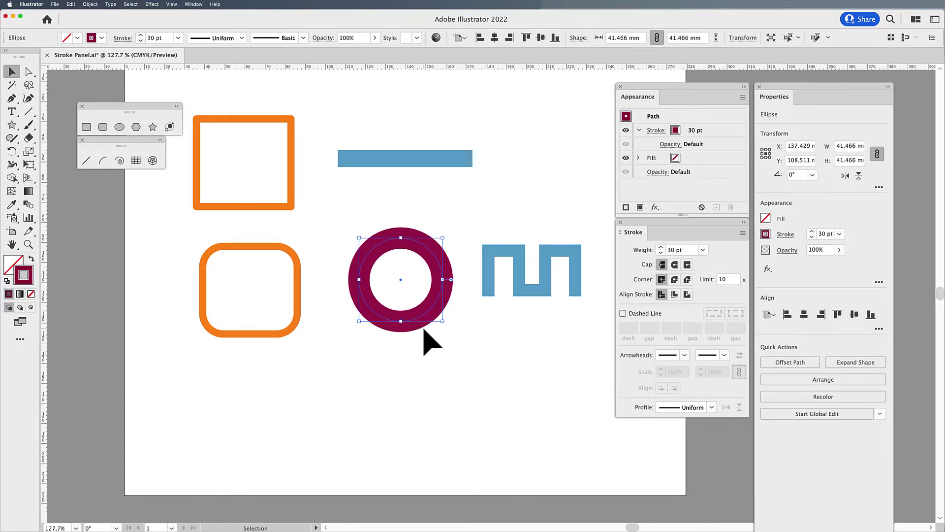
key(super+y)
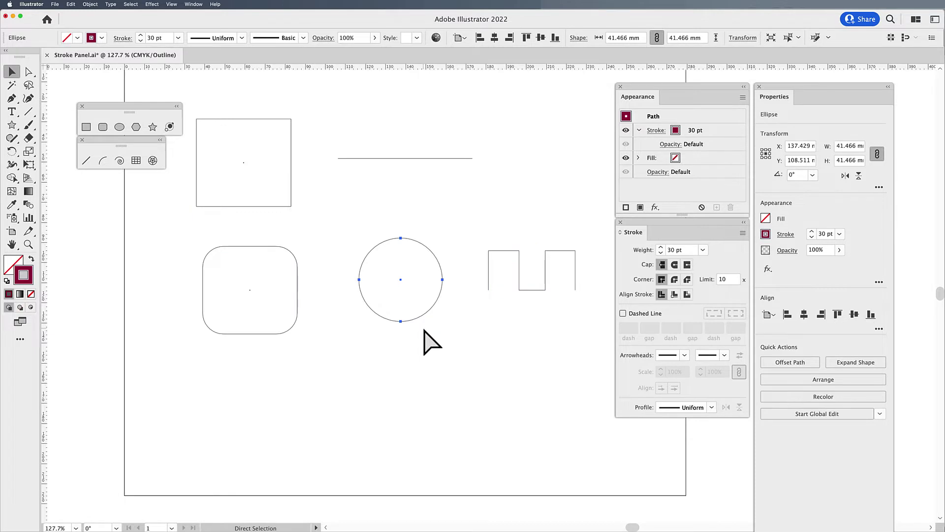
key(super+y)
key(super+y)
key(super+y)
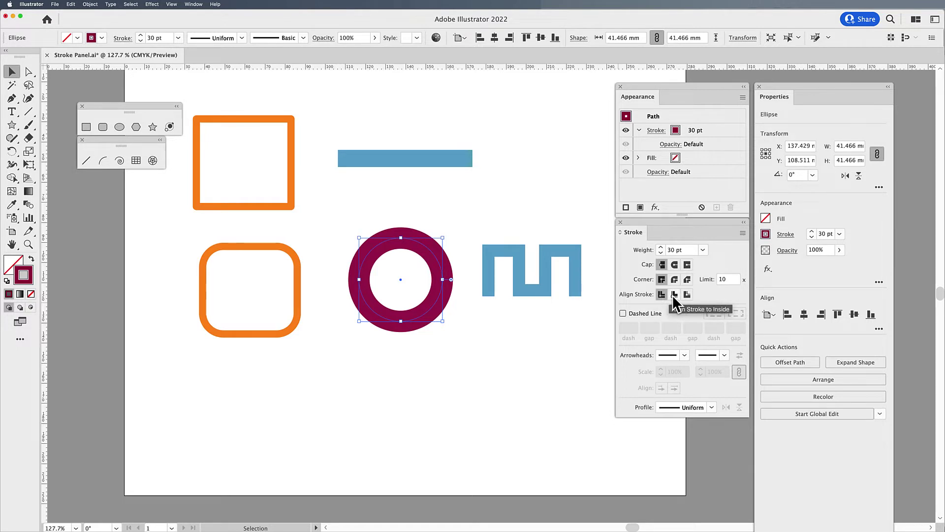
Align the ring's stroke to the inside and step its weight up
click(675, 295)
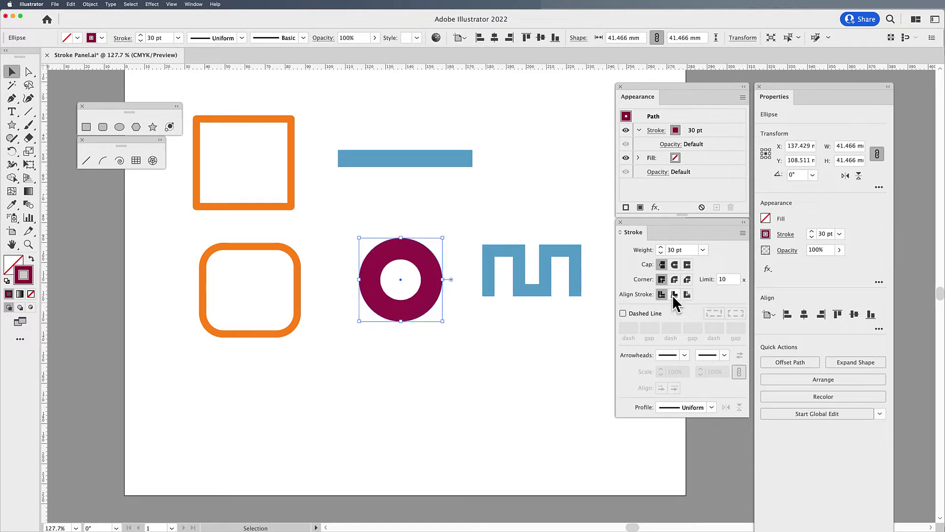
click(660, 247)
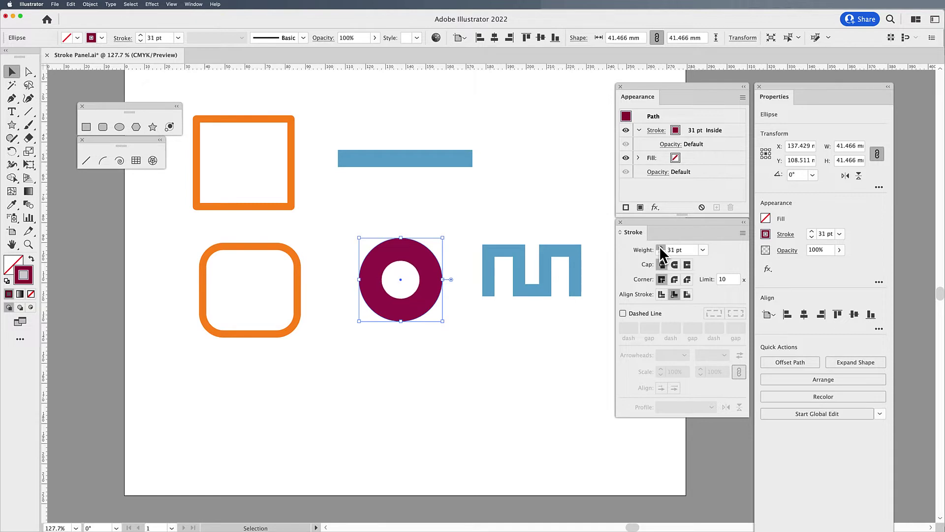
click(660, 247)
click(660, 247)
click(660, 248)
click(660, 247)
click(660, 247)
click(660, 247)
click(660, 247)
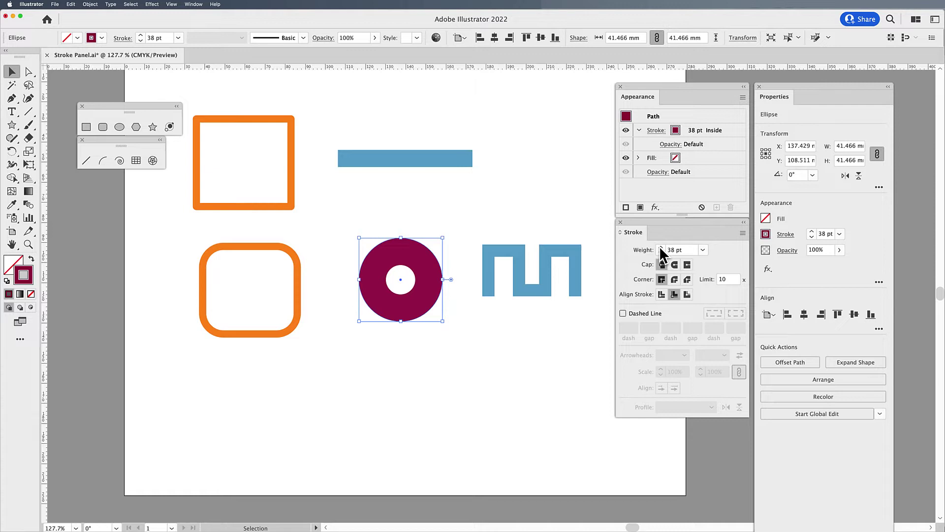
Align the ring's stroke to the outside and set its weight to 15 pt
click(688, 294)
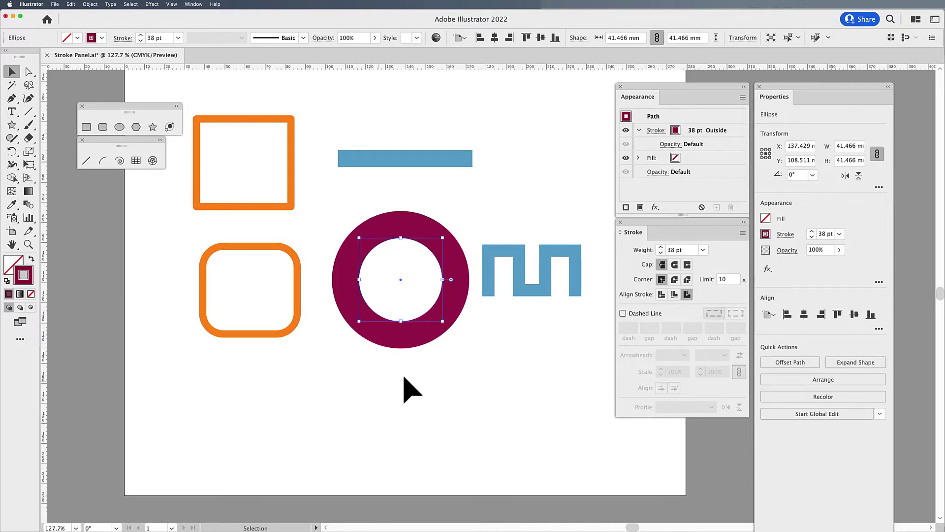
click(684, 249)
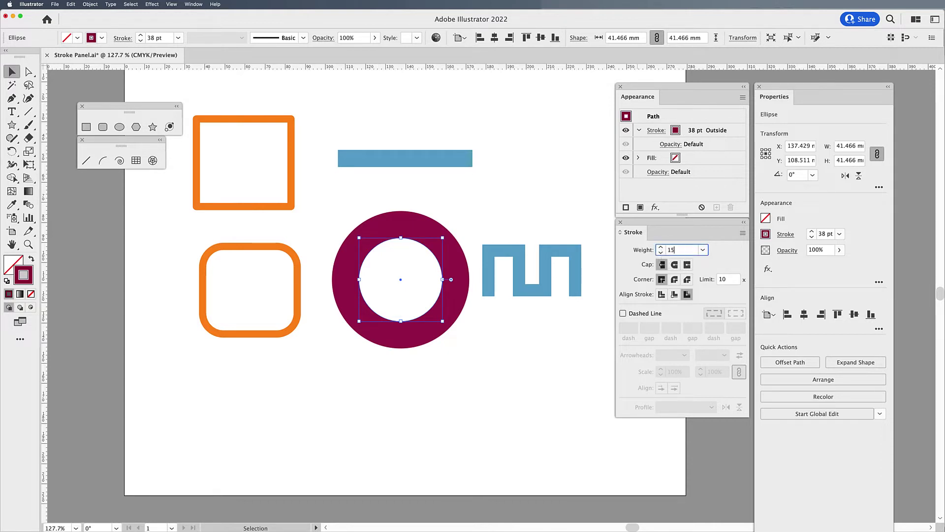
key(Return)
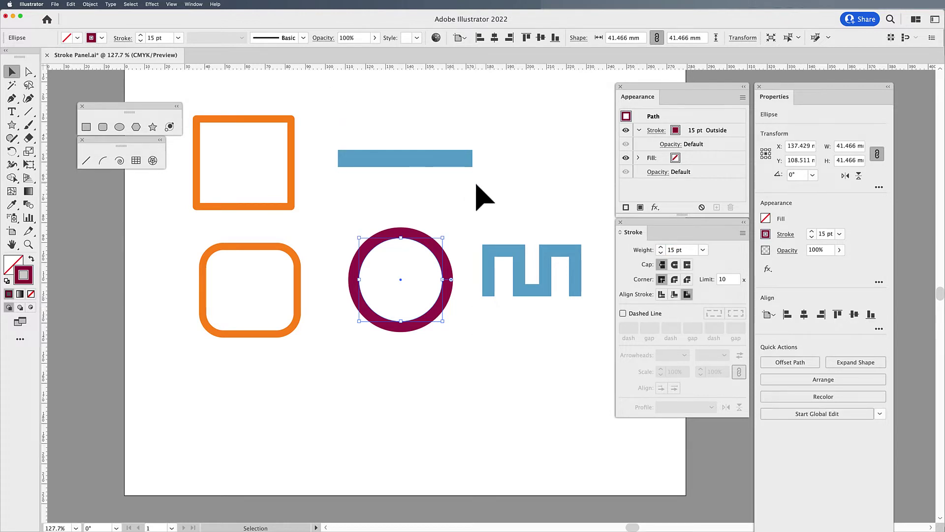
click(570, 272)
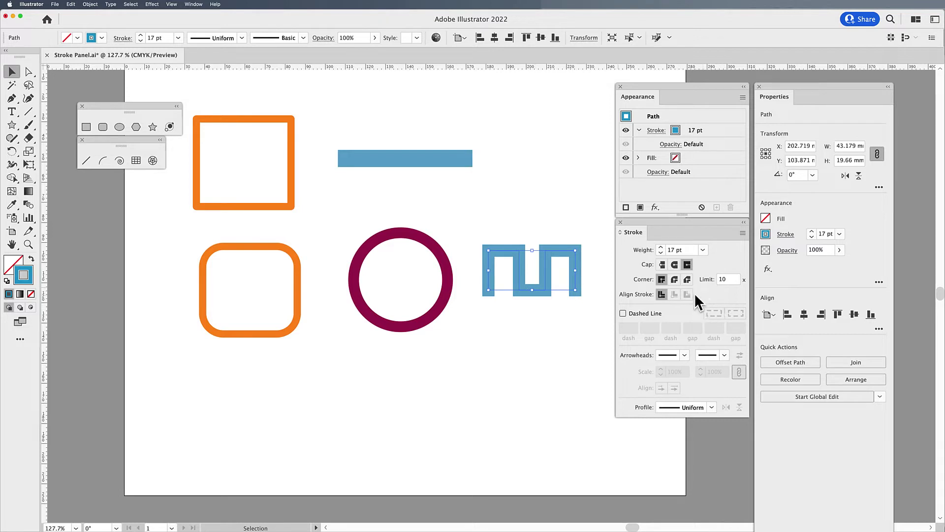
click(540, 335)
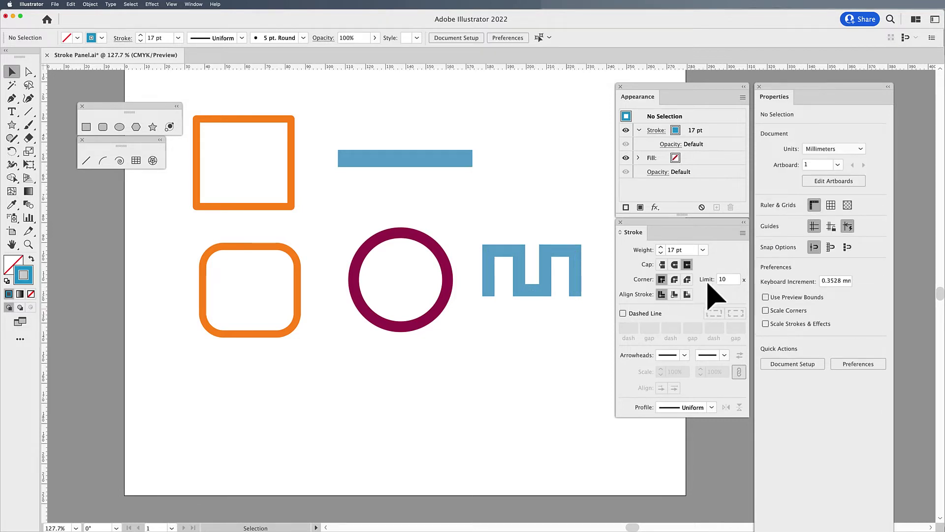
Draw an eight-point star below the ring, try Round and Bevel joins, then keep Miter Join
click(152, 126)
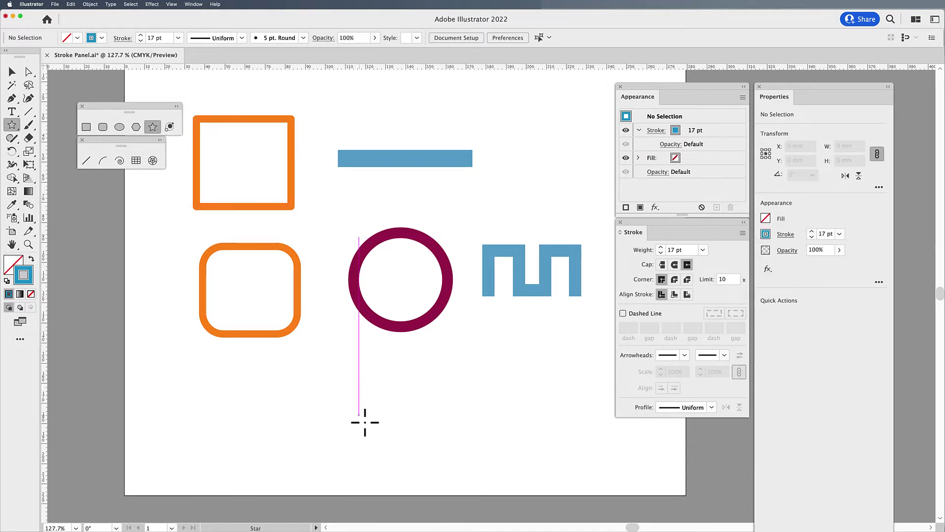
drag(367, 401, 405, 435)
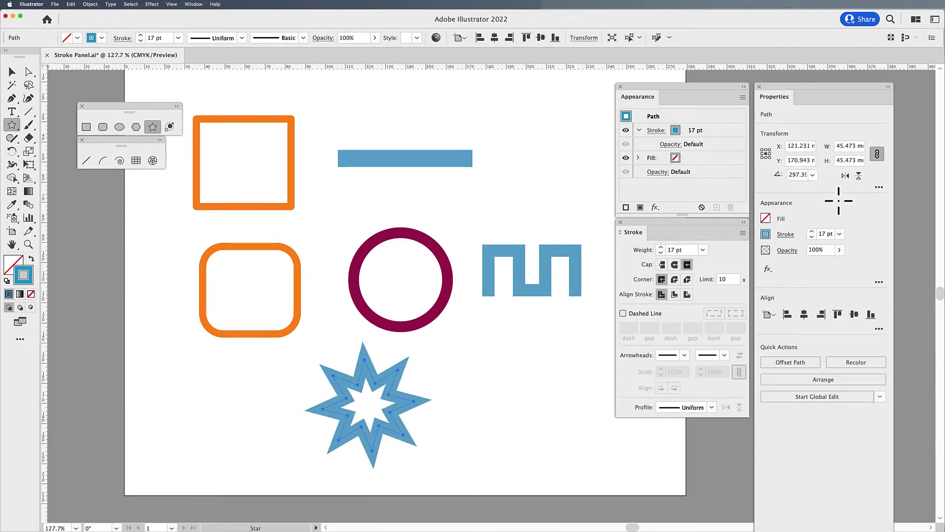
click(675, 277)
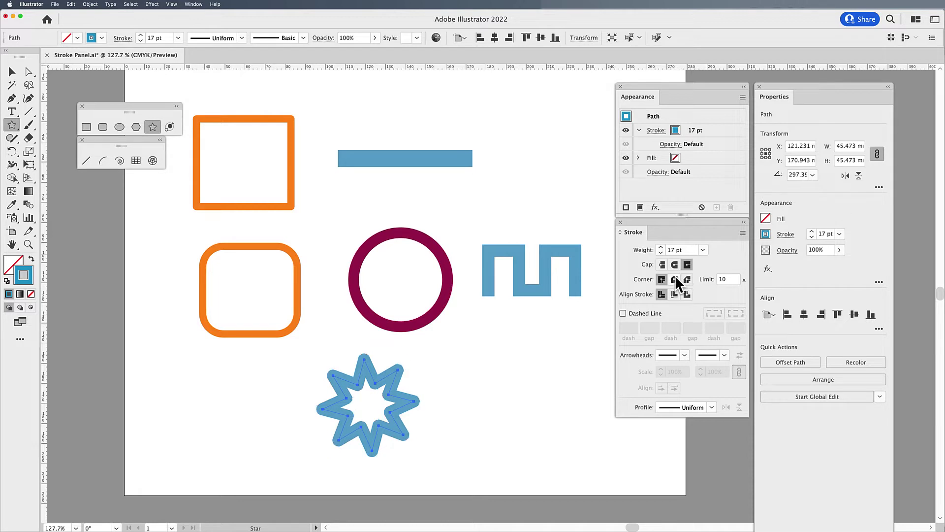
click(686, 279)
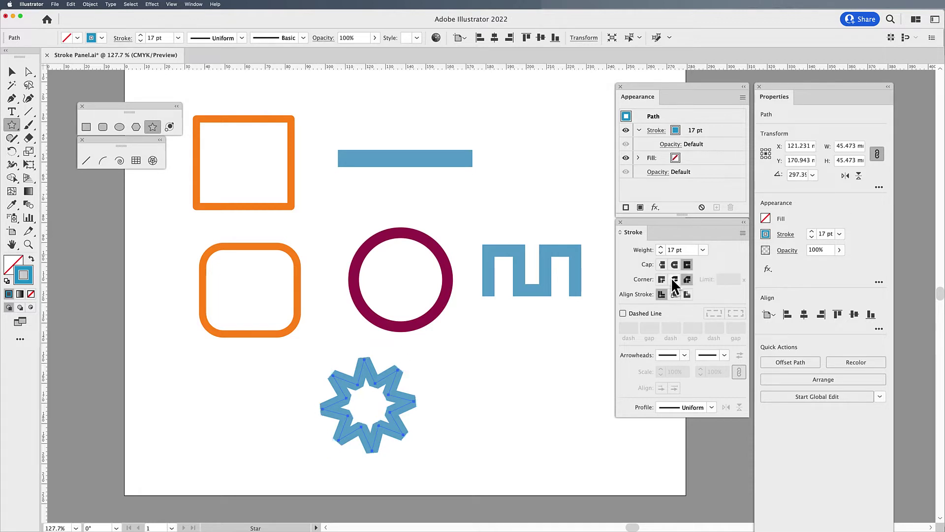
click(662, 279)
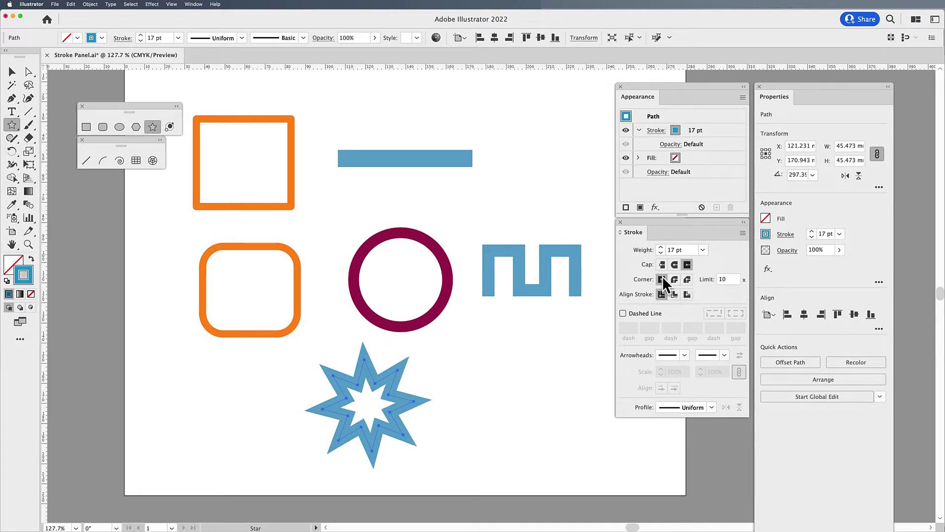
Drag one star anchor far right into a long spike and raise the miter limit to 16
key(a)
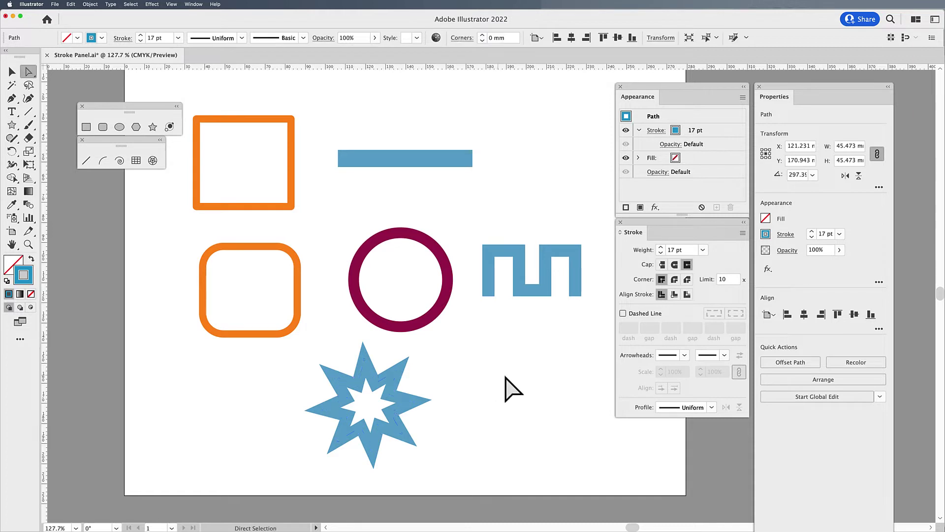
click(508, 387)
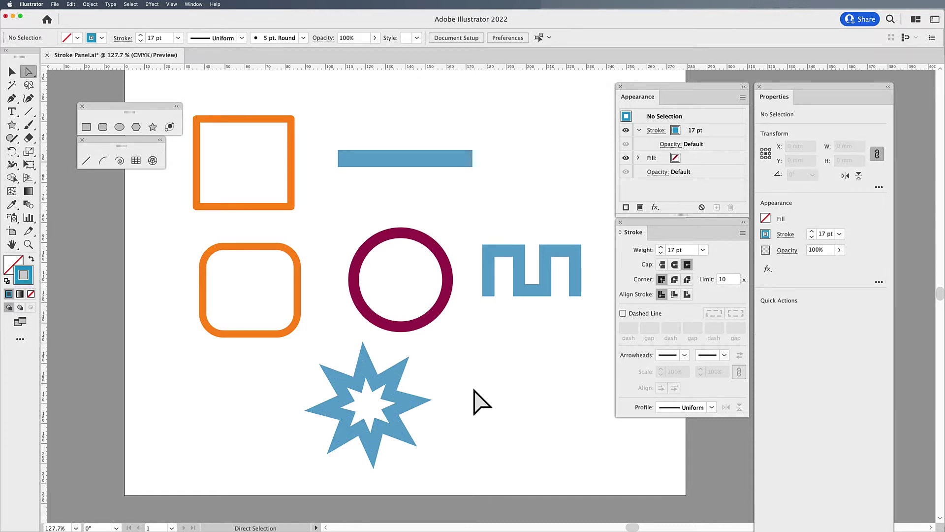
click(416, 401)
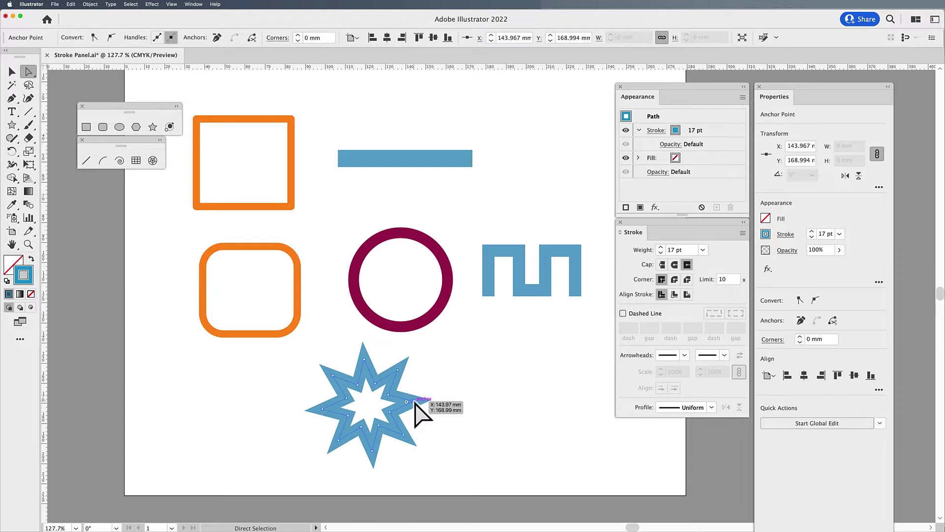
drag(418, 402, 524, 404)
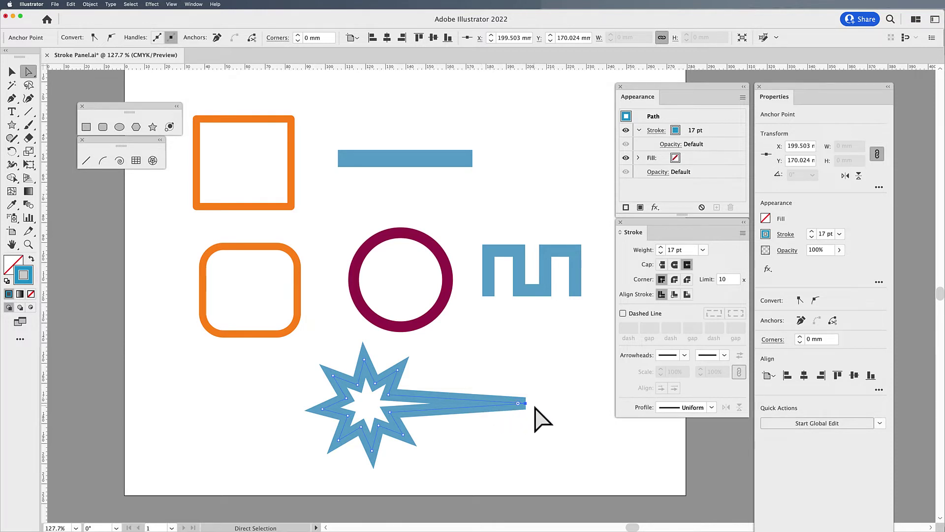
click(727, 279)
key(Up)
key(Up)
key(Up)
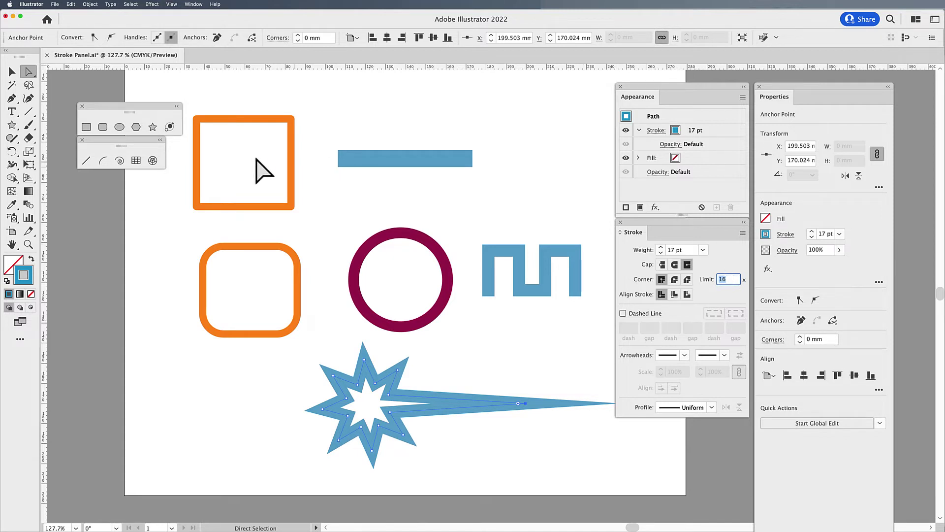
Select the blue line and drag its right endpoint further right
click(12, 72)
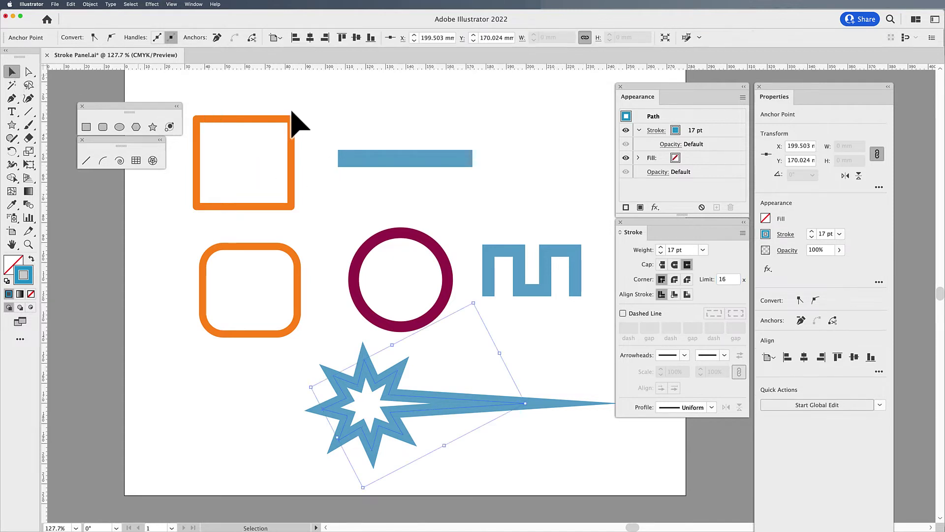
click(573, 189)
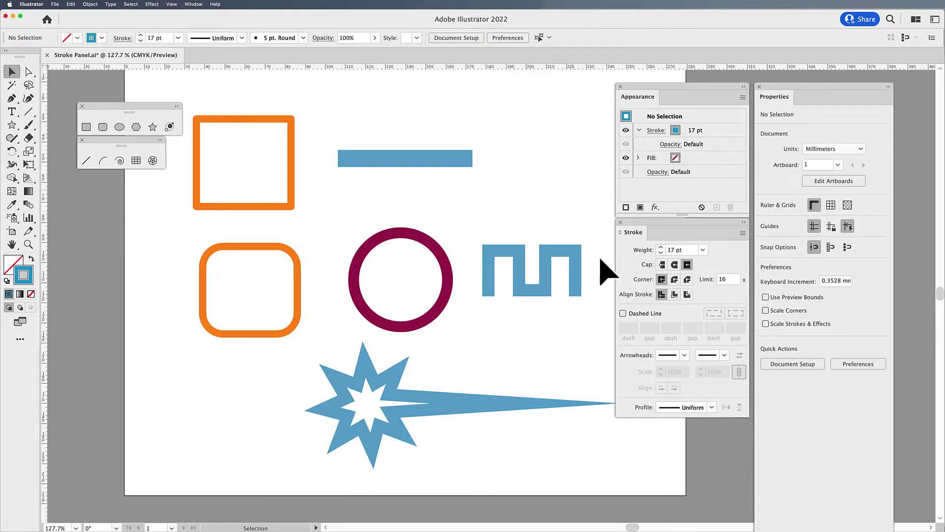
click(429, 160)
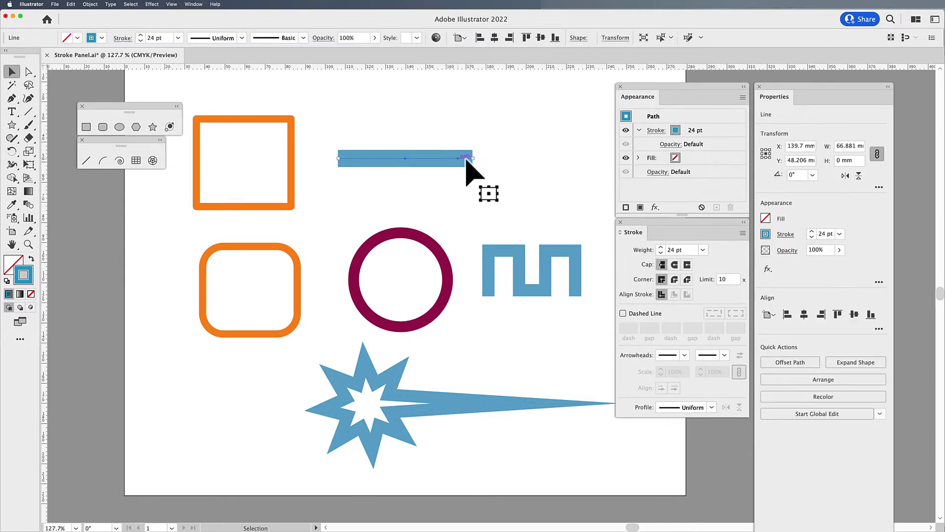
drag(471, 159, 530, 159)
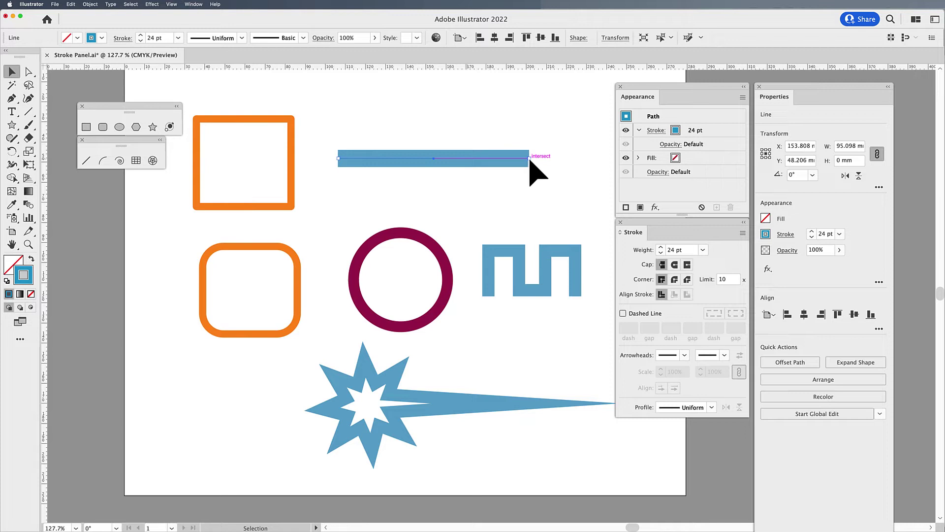
Turn on Dashed Line for the blue line and set its stroke weight to 10 pt
click(623, 313)
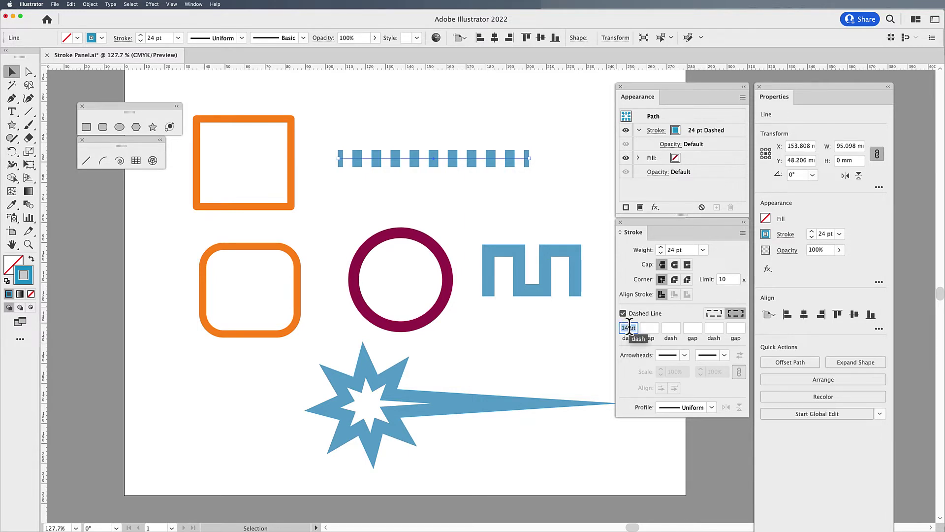
click(683, 249)
drag(684, 249, 662, 247)
text(10)
key(Return)
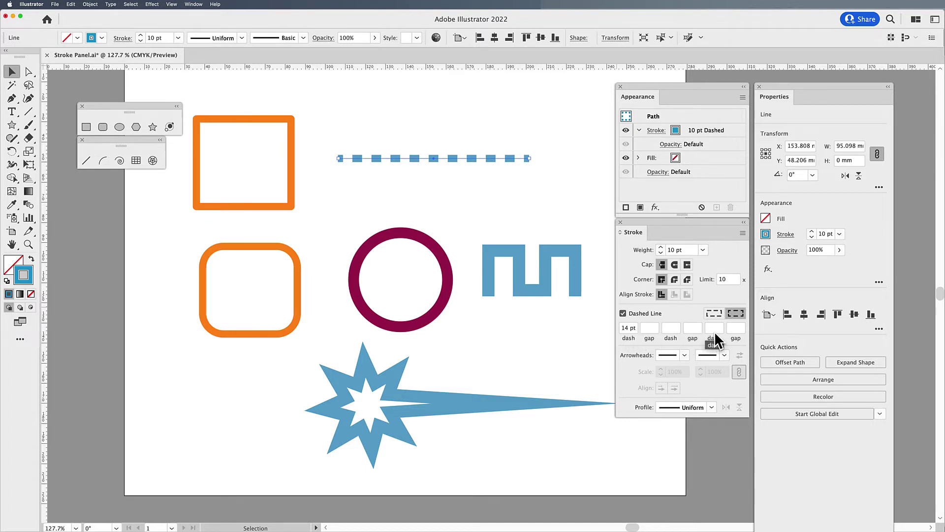
Enter an uneven dash pattern: 14 dash, 24 gap, 6 dash, 38 gap, 9 dash, 54 gap
key(Tab)
click(648, 329)
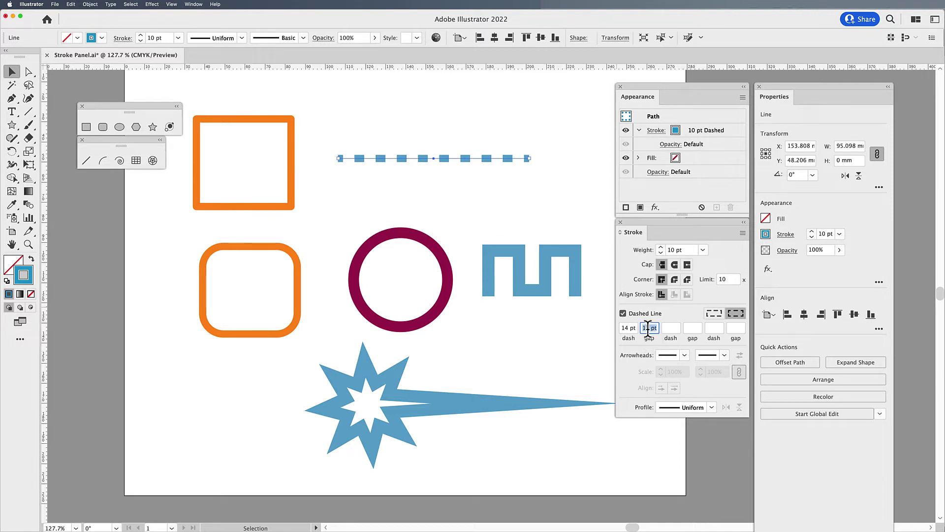
text(24)
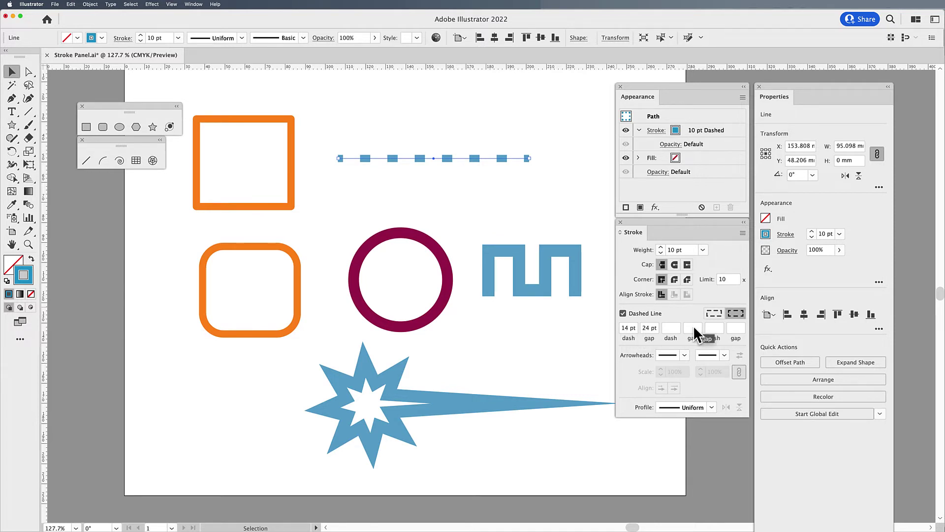
click(674, 328)
text(6)
click(690, 327)
text(38)
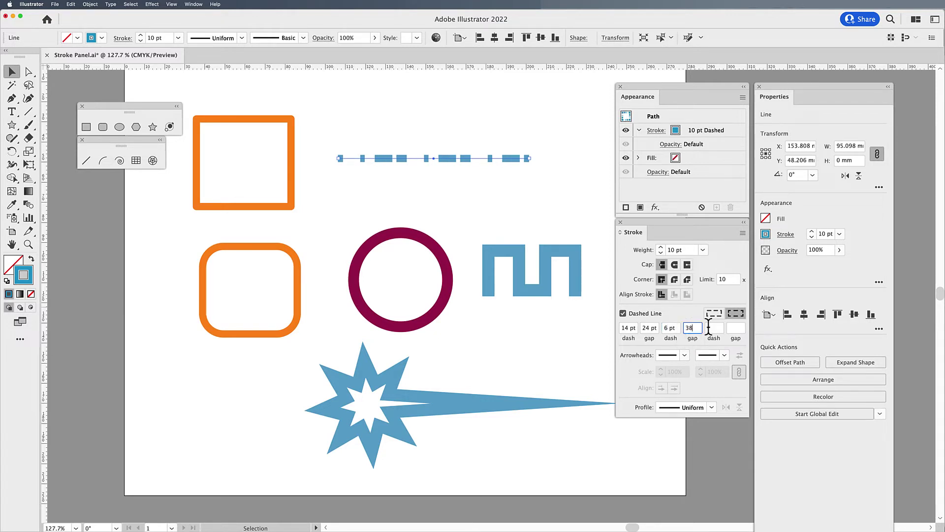
click(725, 328)
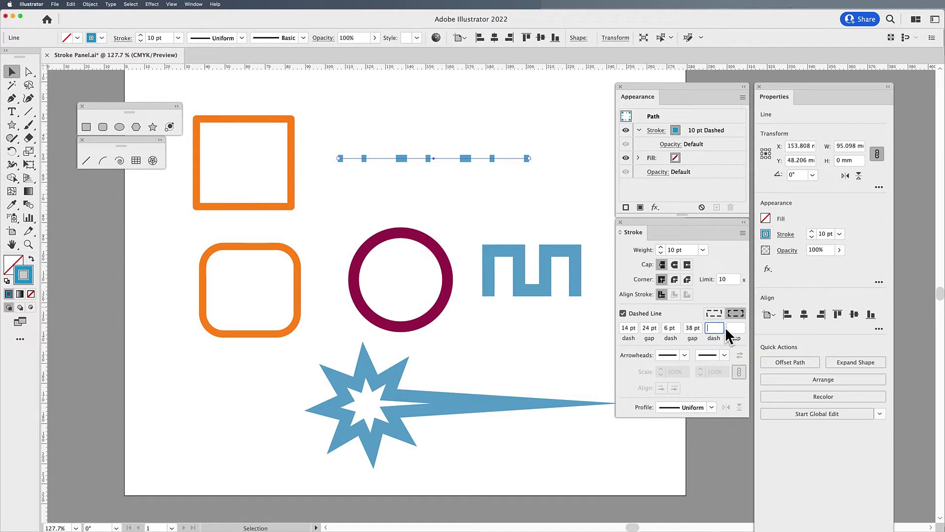
text(9)
click(736, 328)
text(54)
key(Return)
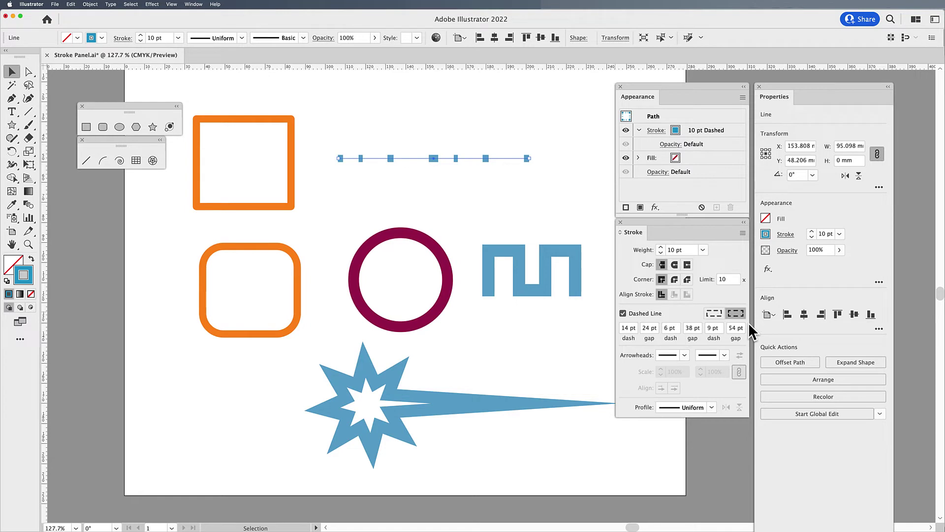
Clear every dash and gap field except the first 14 pt dash
click(676, 326)
click(690, 330)
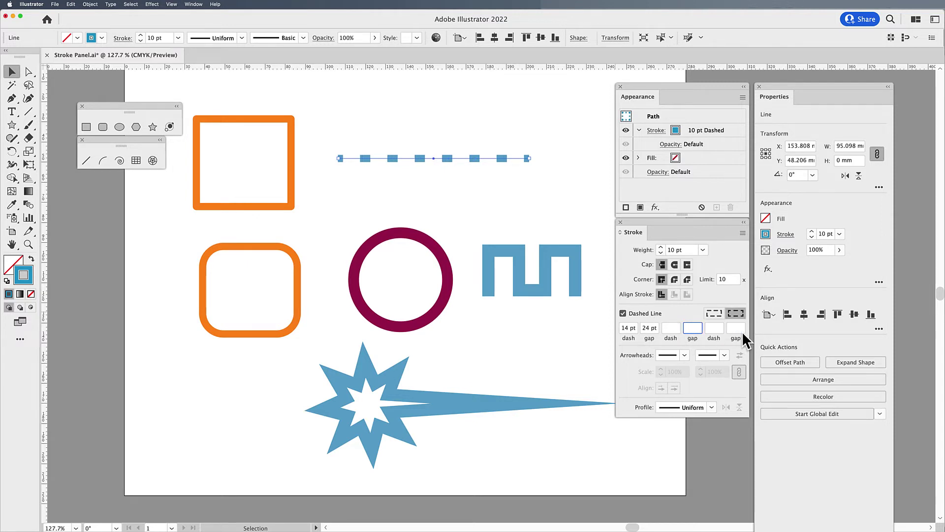
click(647, 328)
key(BackSpace)
click(630, 328)
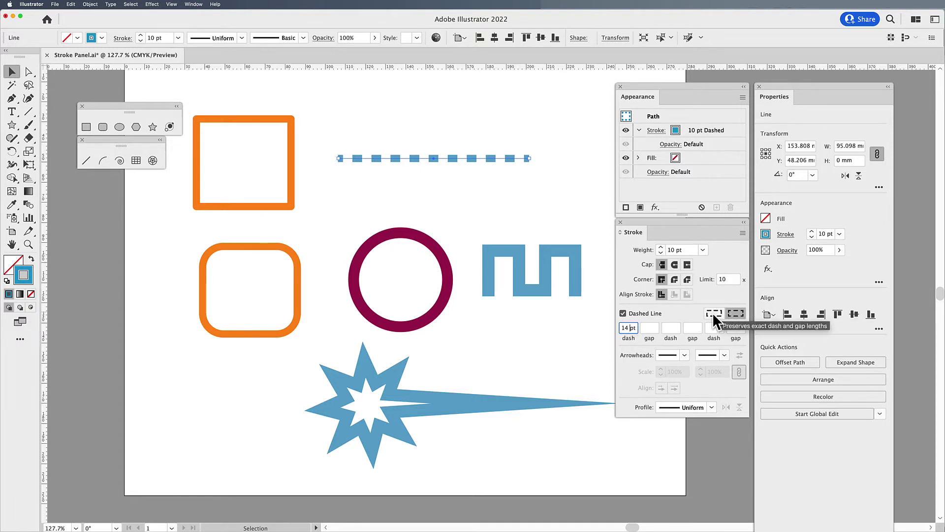
Give the orange square a dashed outline with 14 pt dashes aligned to its corners
click(11, 73)
click(264, 136)
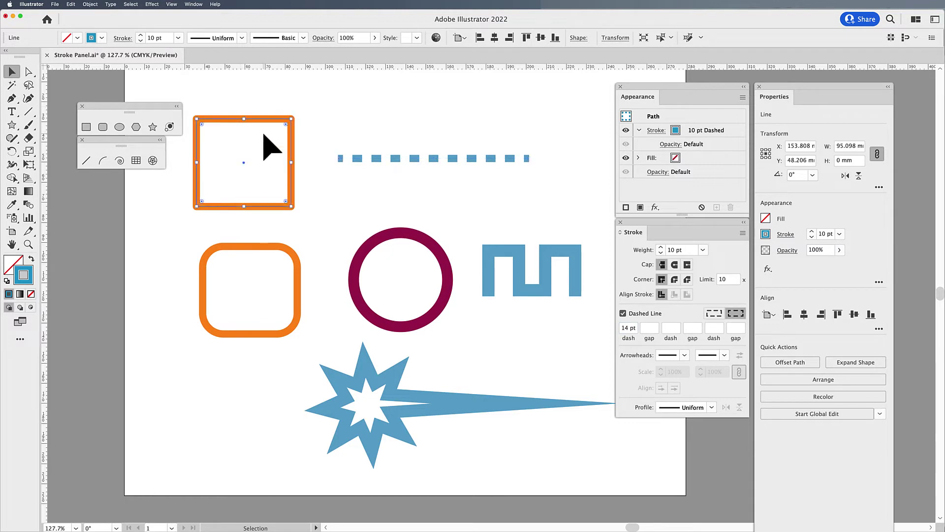
click(623, 313)
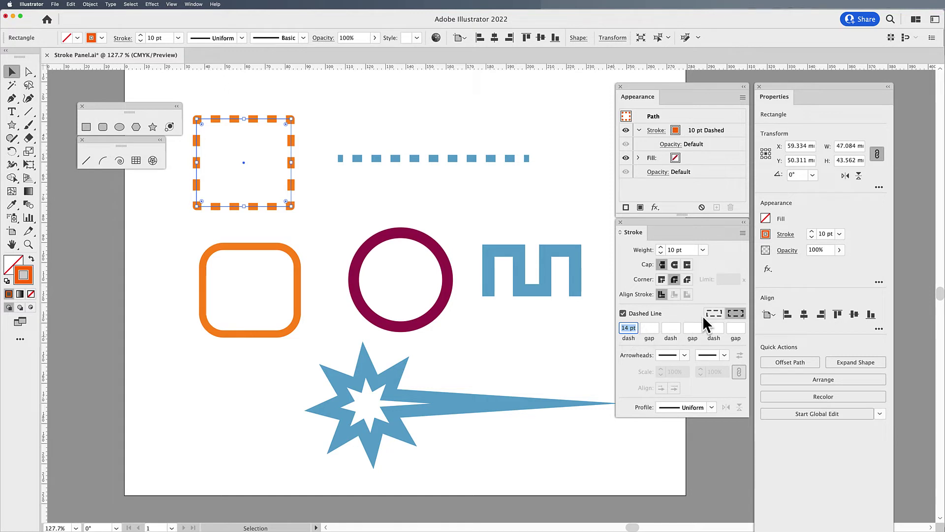
click(715, 312)
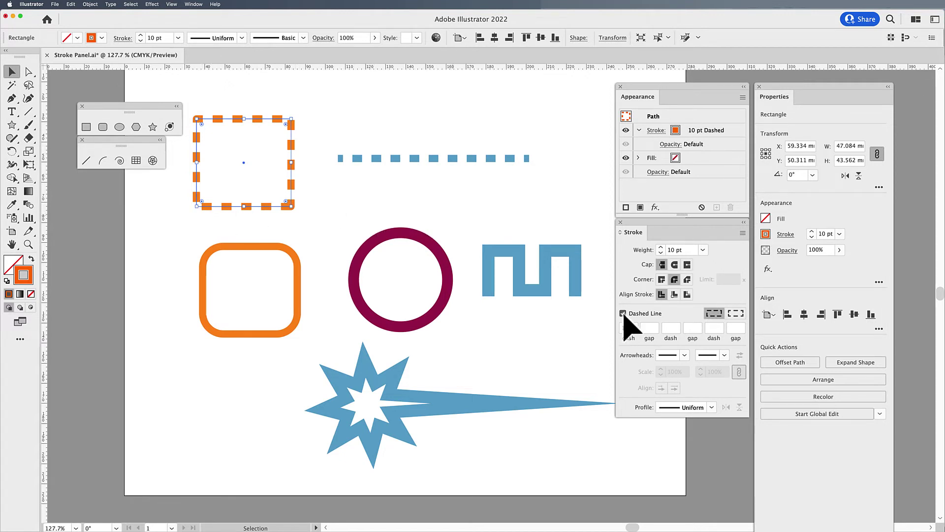
key(Return)
click(740, 310)
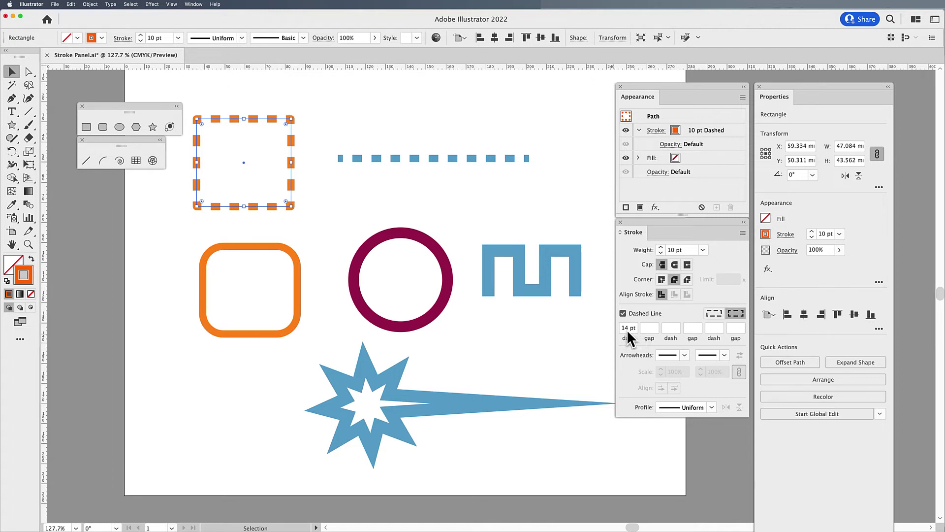
click(472, 159)
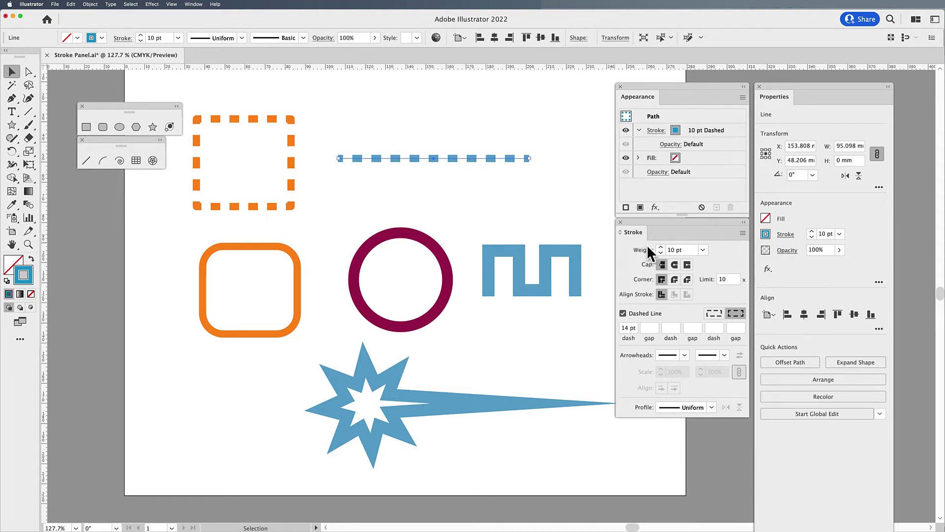
Give the blue line Round Cap with a 0 pt dash, trying a 50 pt gap before settling on 25 pt
drag(689, 246, 663, 246)
click(674, 264)
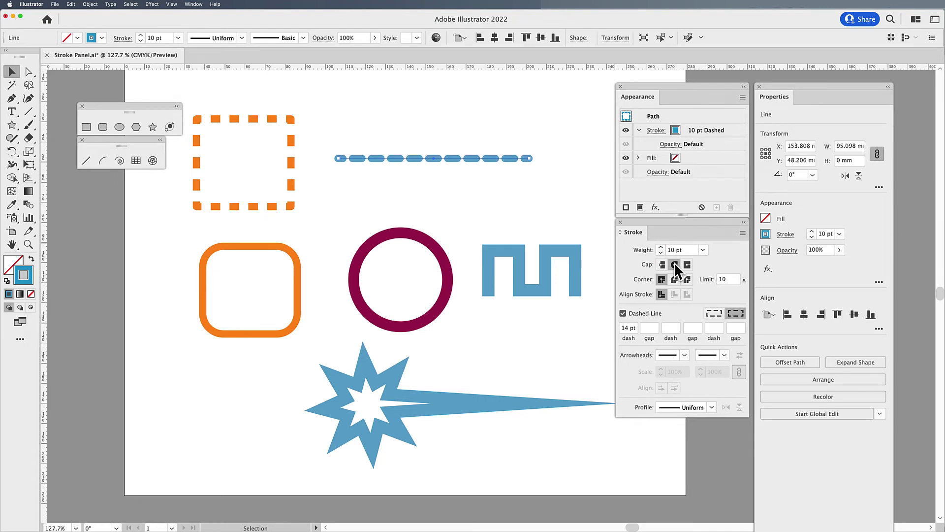
click(629, 328)
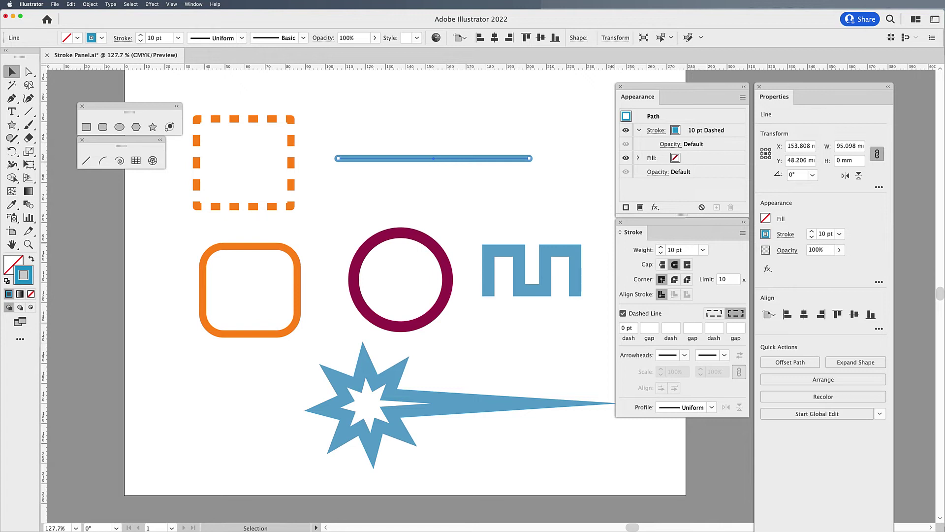
click(654, 327)
text(50)
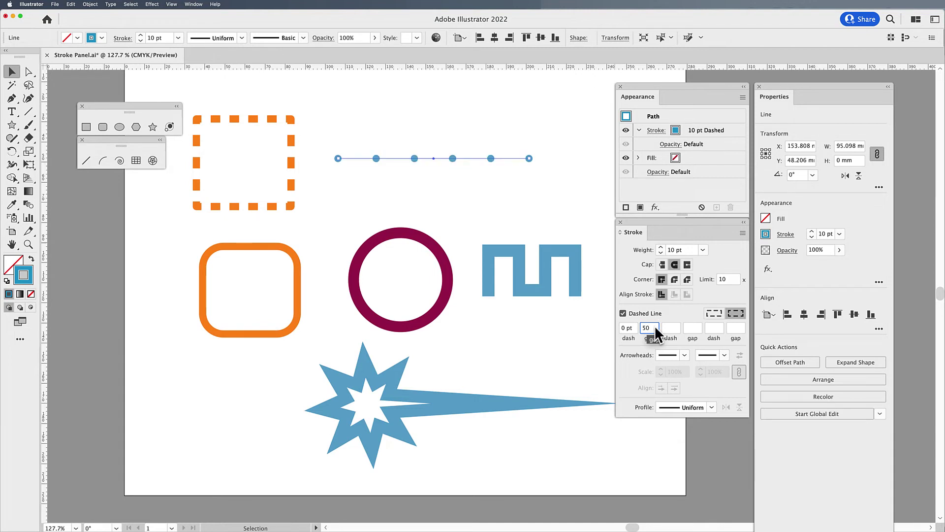
key(Return)
click(649, 327)
drag(650, 327, 642, 327)
key(Return)
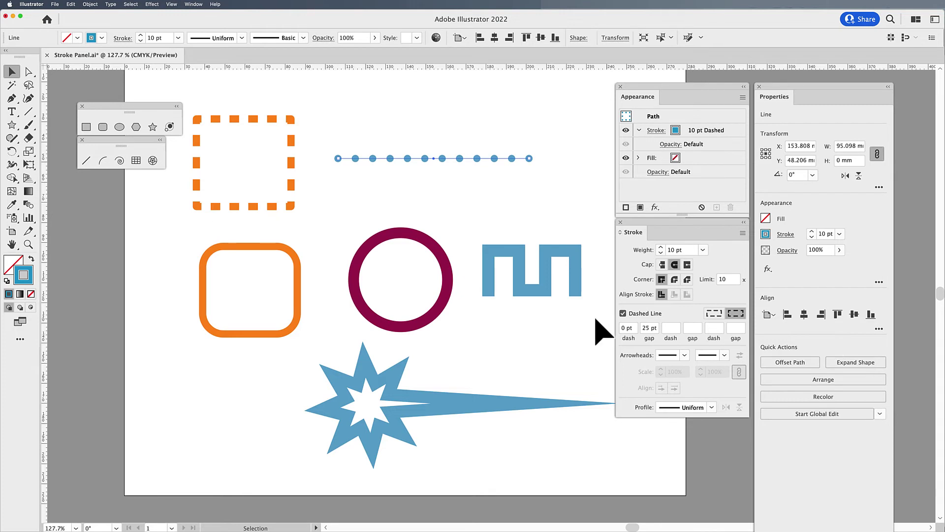
Add a start arrowhead to the blue zigzag and scale the arrowheads to 25%
click(534, 293)
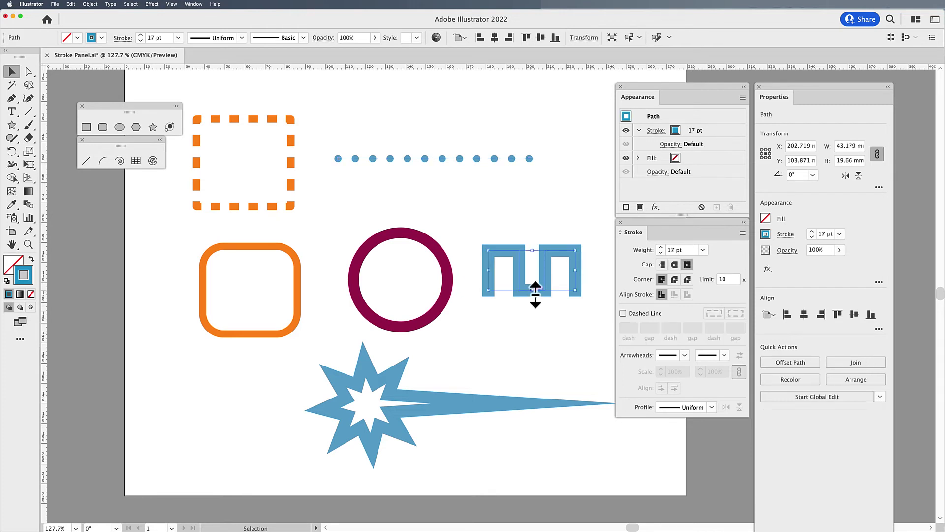
click(684, 355)
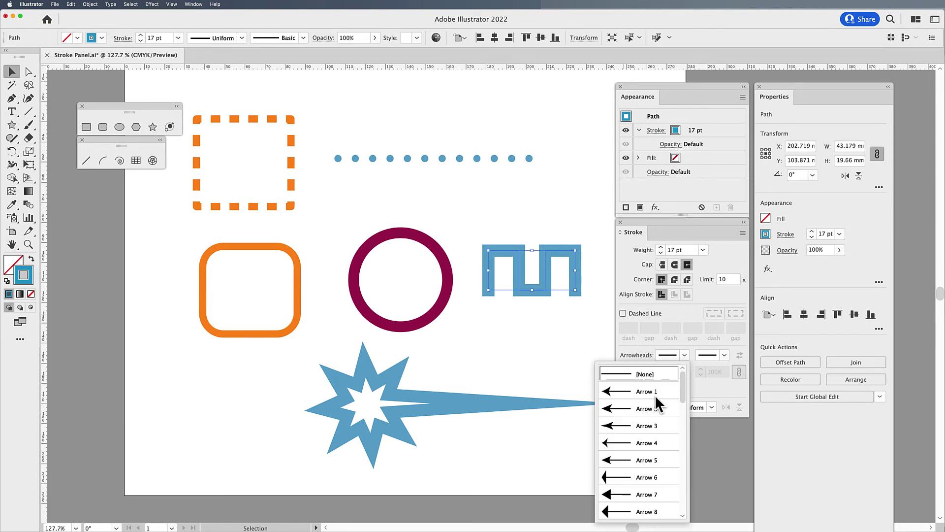
scroll(655, 394, down, 5)
scroll(654, 394, up, 2)
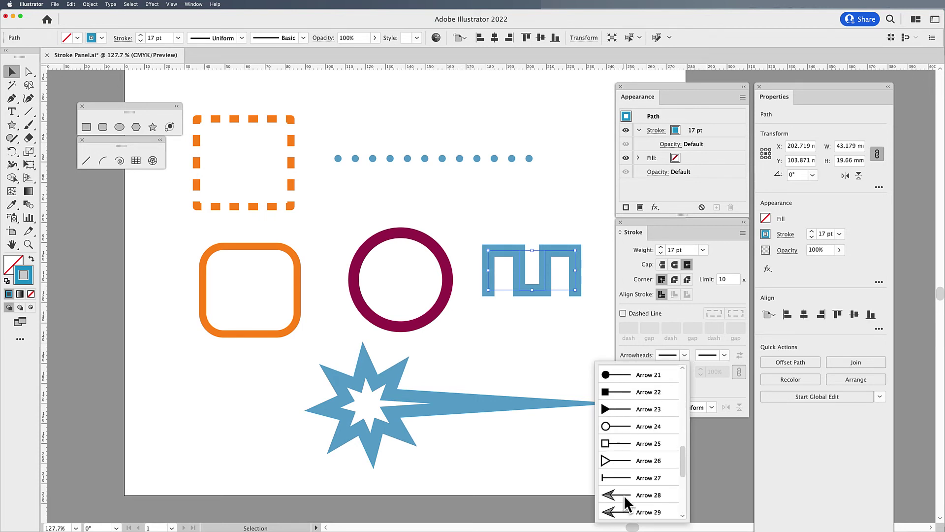
scroll(624, 495, down, 5)
scroll(632, 408, up, 8)
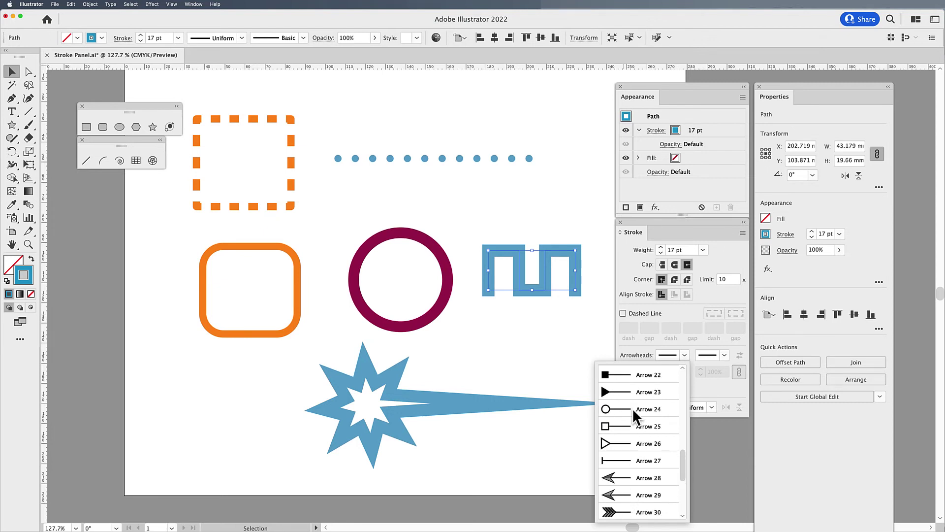
click(621, 388)
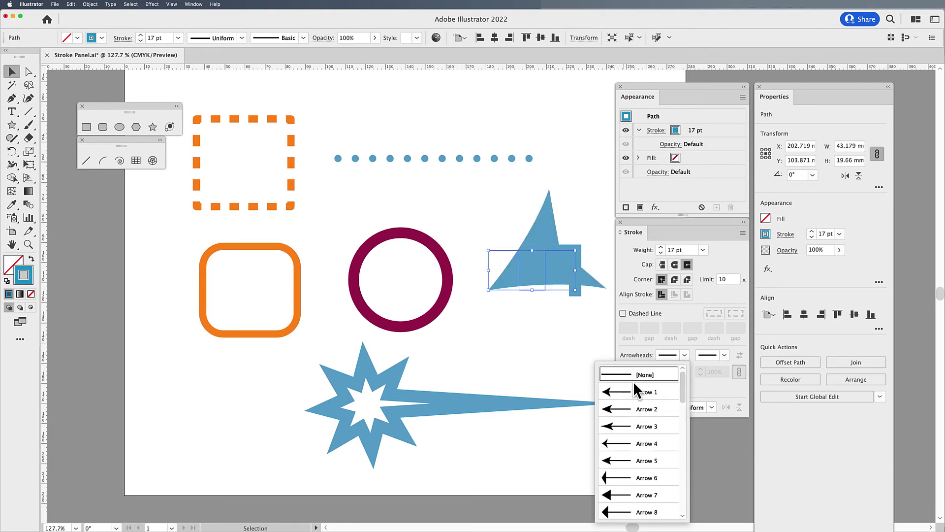
click(667, 371)
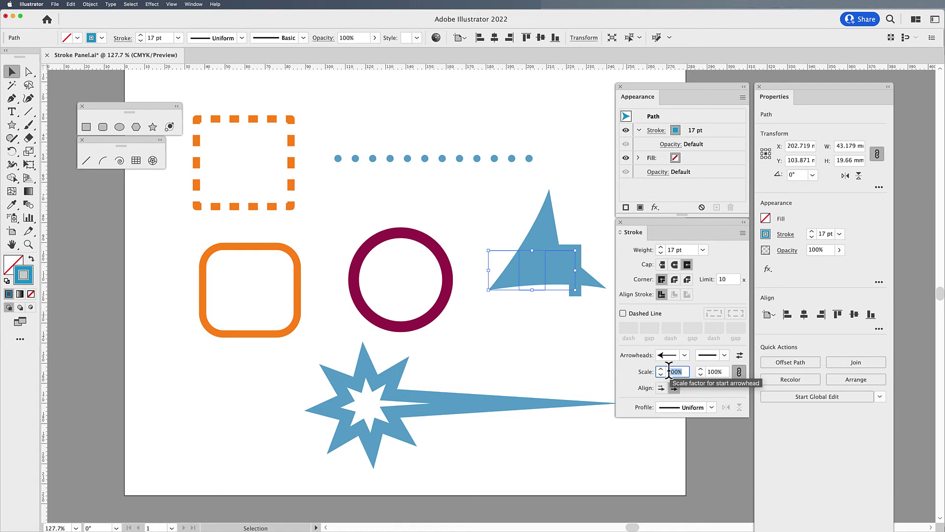
text(25)
key(Return)
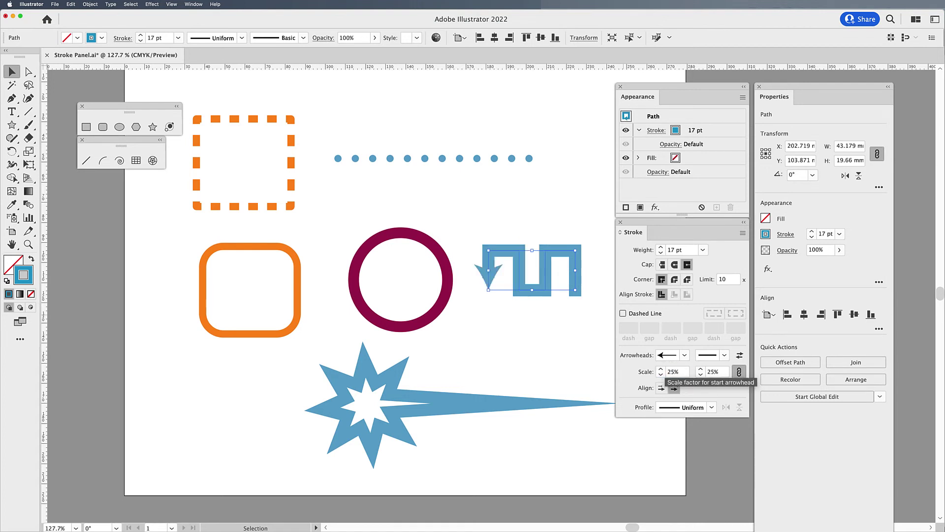
Add a square end arrowhead, then swap so the arrow sits at the zigzag's right end
click(723, 355)
scroll(686, 419, down, 6)
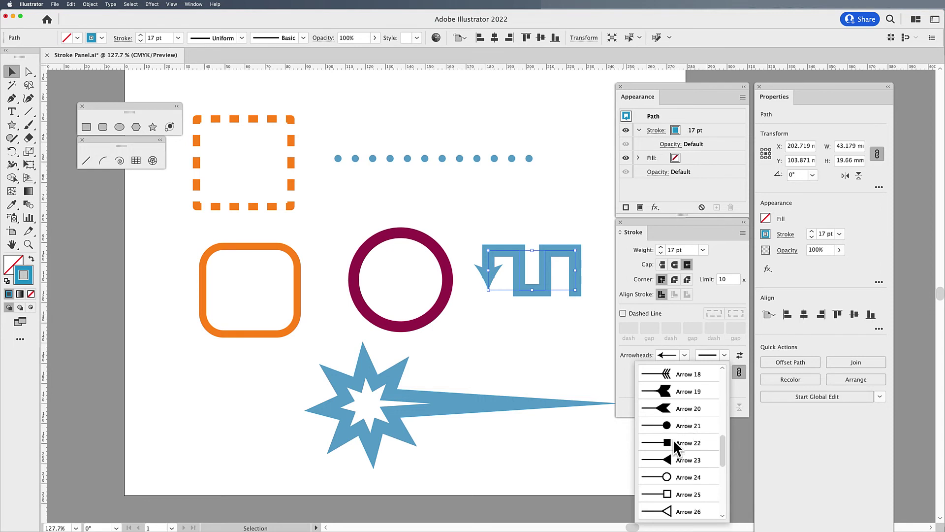
click(672, 439)
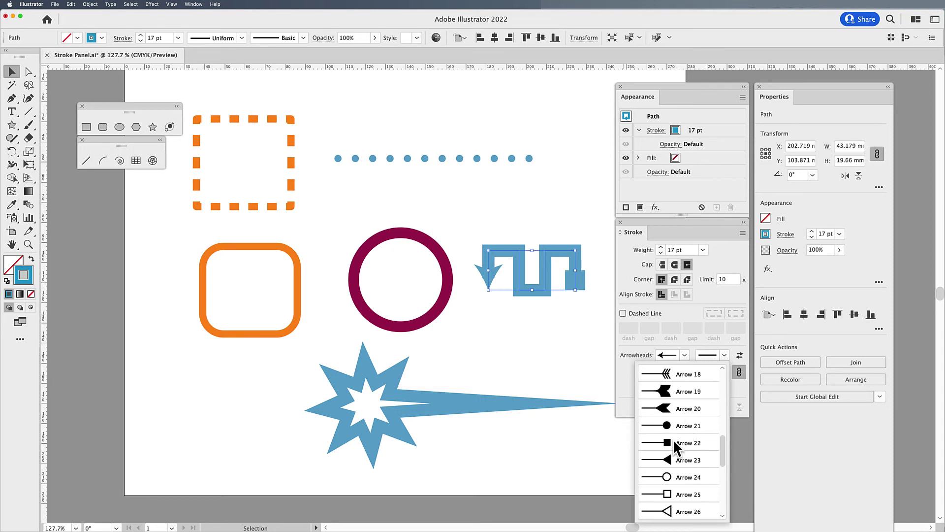
click(739, 372)
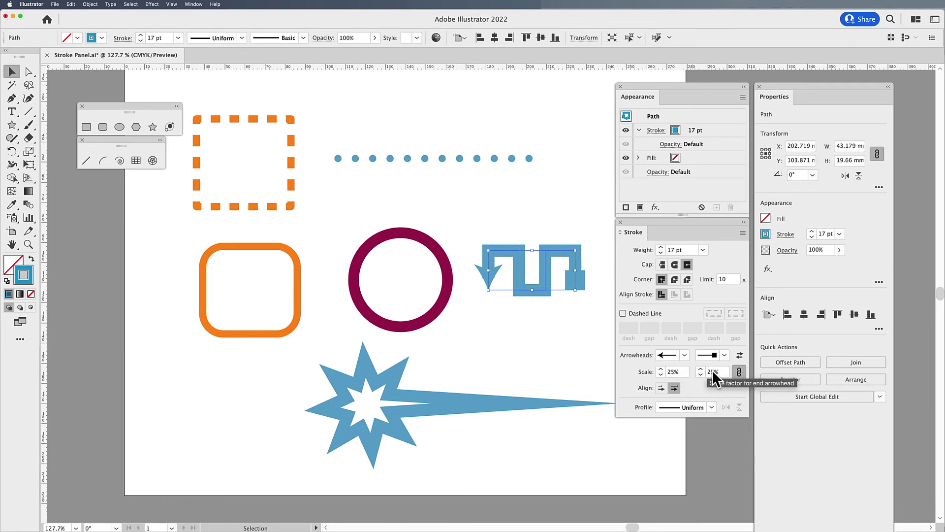
click(739, 371)
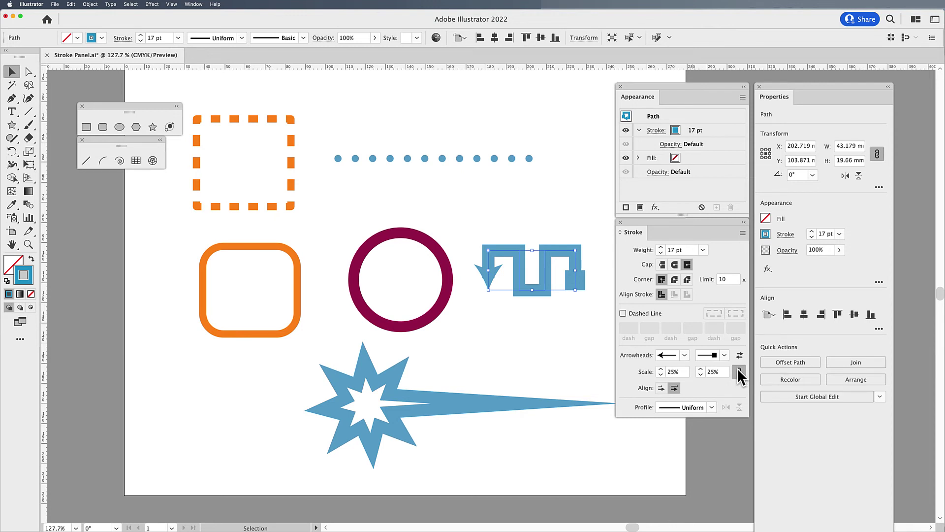
click(739, 353)
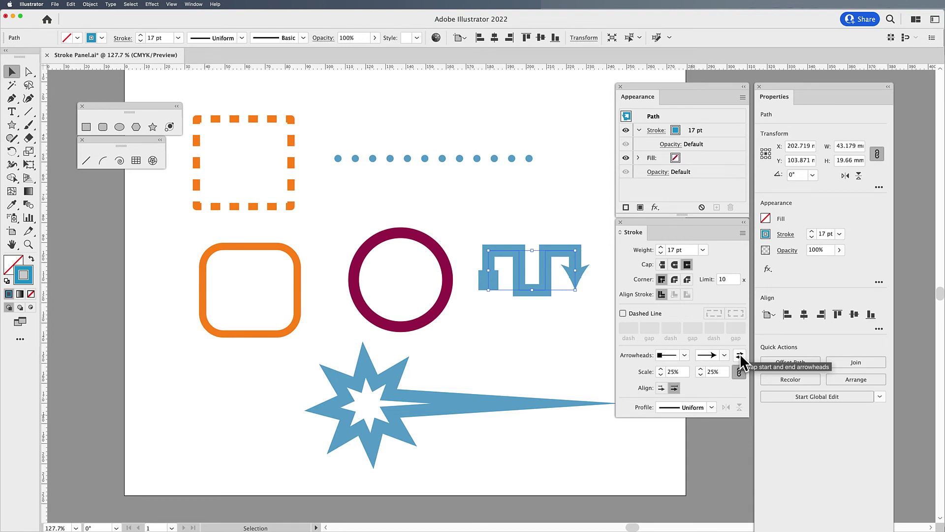
click(740, 353)
click(739, 353)
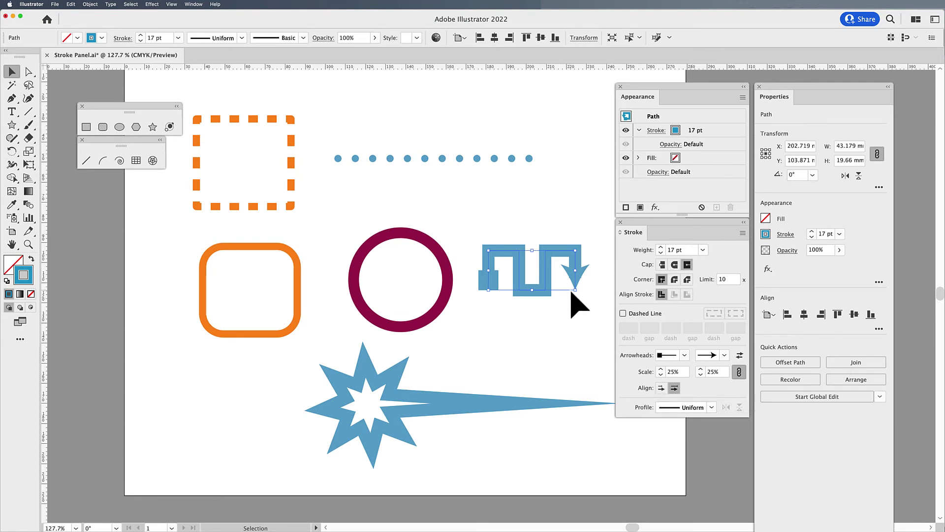
Set the arrowheads to extend their tips beyond the path ends
click(662, 386)
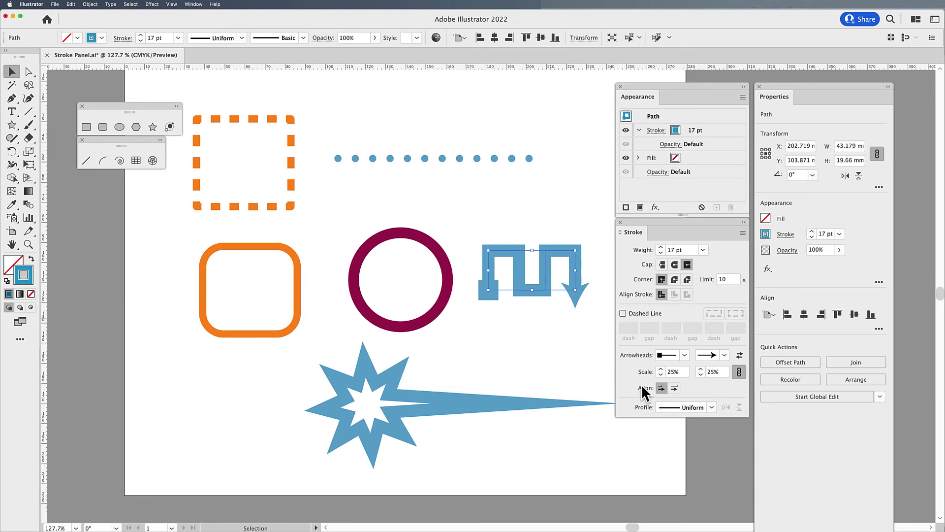
click(677, 386)
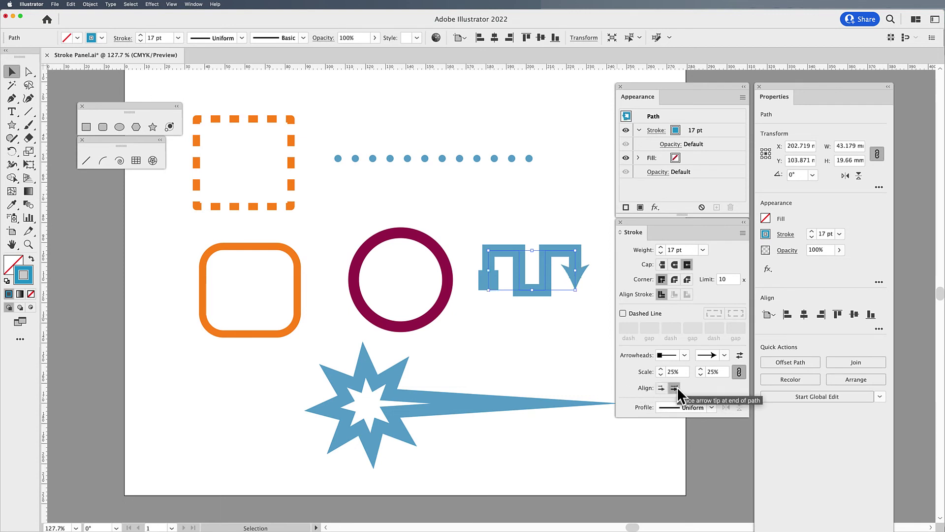
click(661, 387)
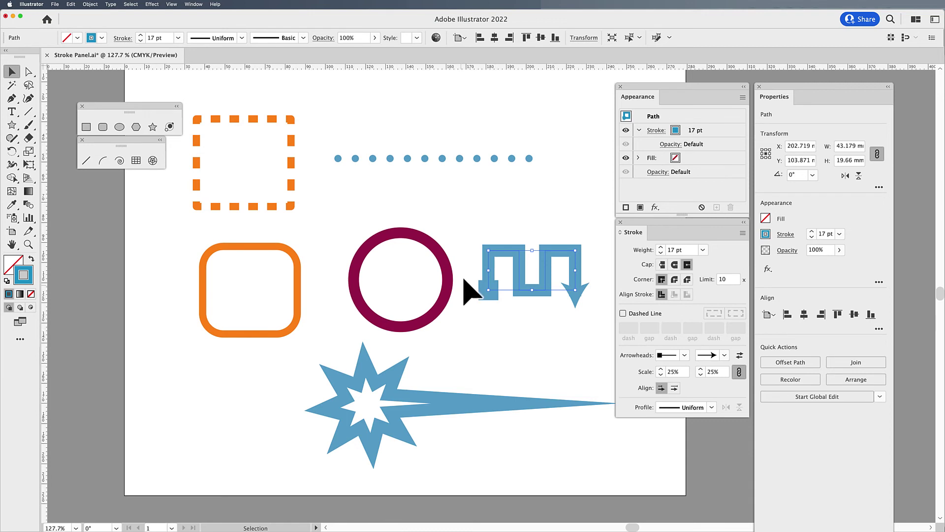
Delete the maroon circle's top-right segment to open it into an arc
key(a)
drag(443, 236, 424, 257)
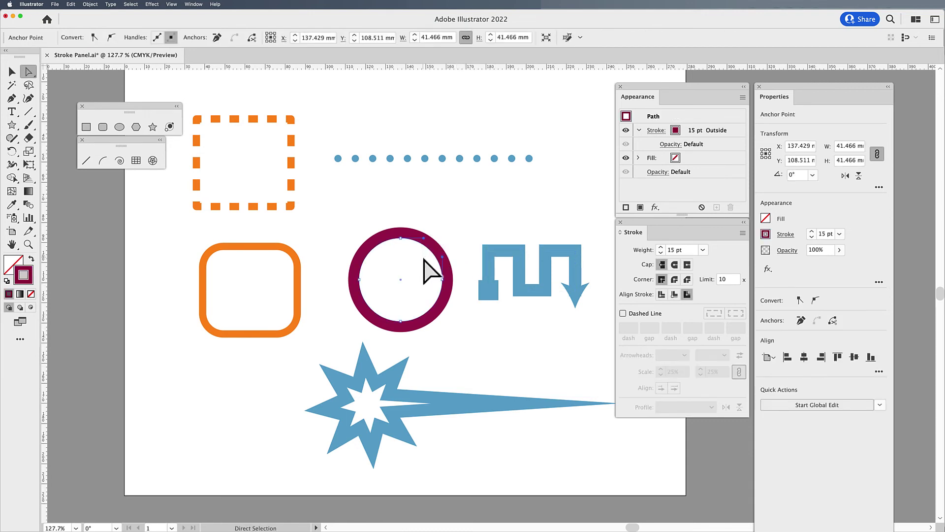
key(Delete)
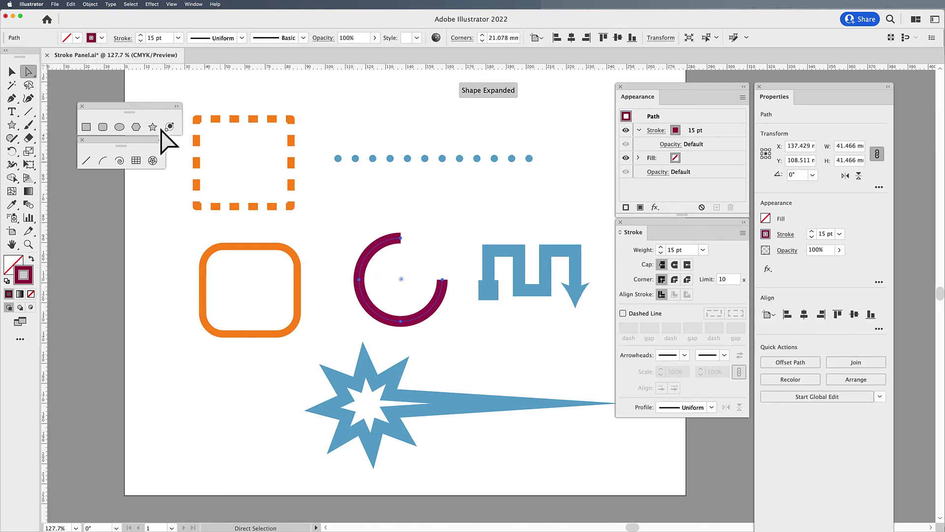
Give the arc an Arrow 2 start arrowhead scaled to 25%
click(11, 71)
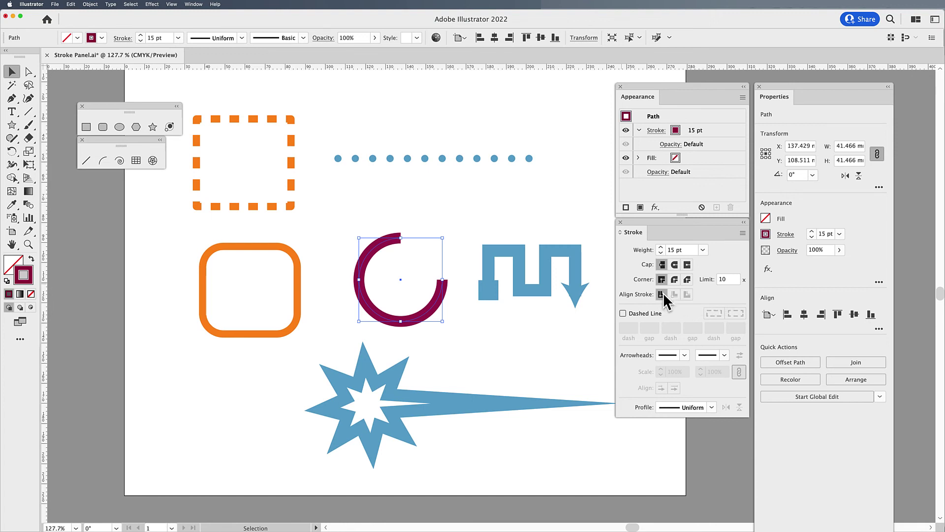
click(685, 354)
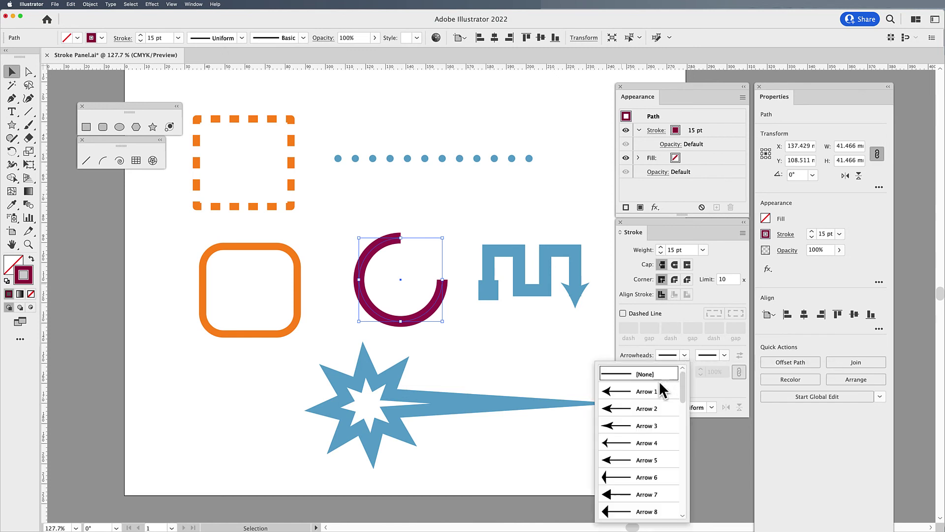
click(649, 407)
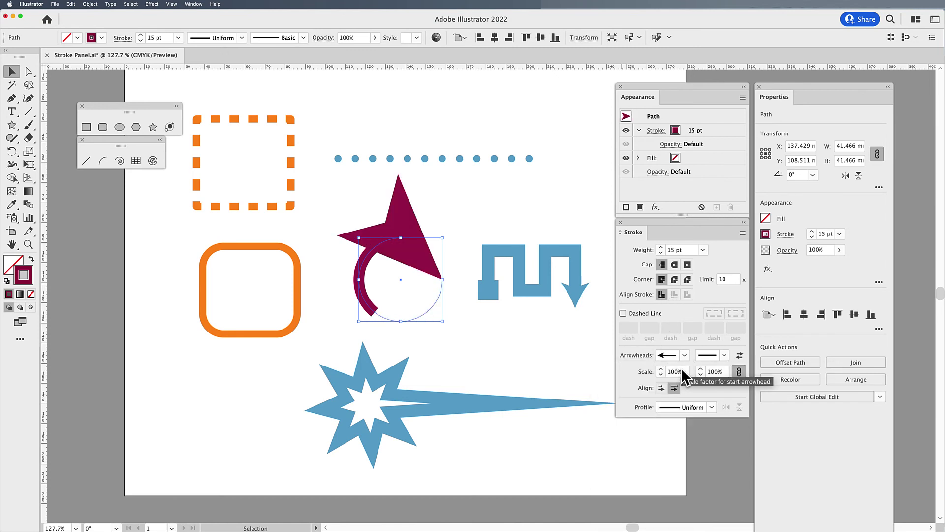
click(680, 371)
text(25)
key(Return)
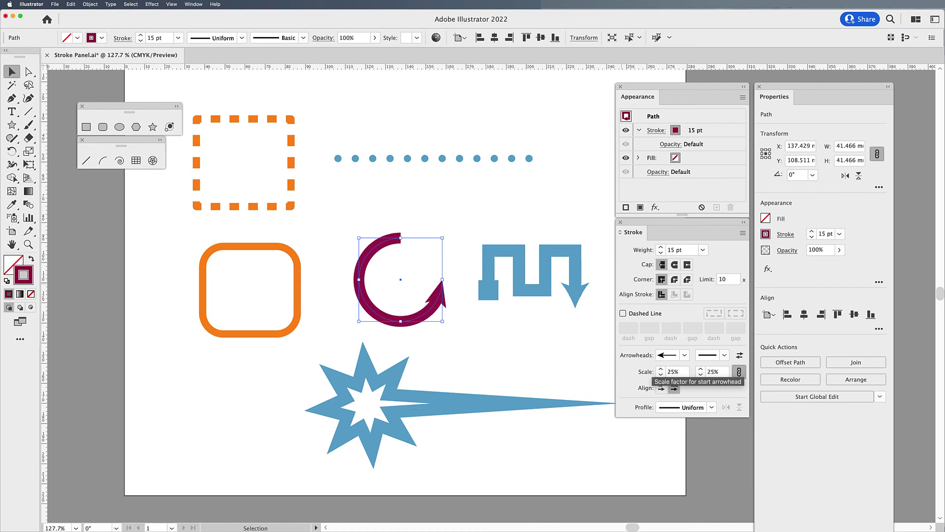
Align the arrowhead so its tip extends past the end of the path
click(424, 226)
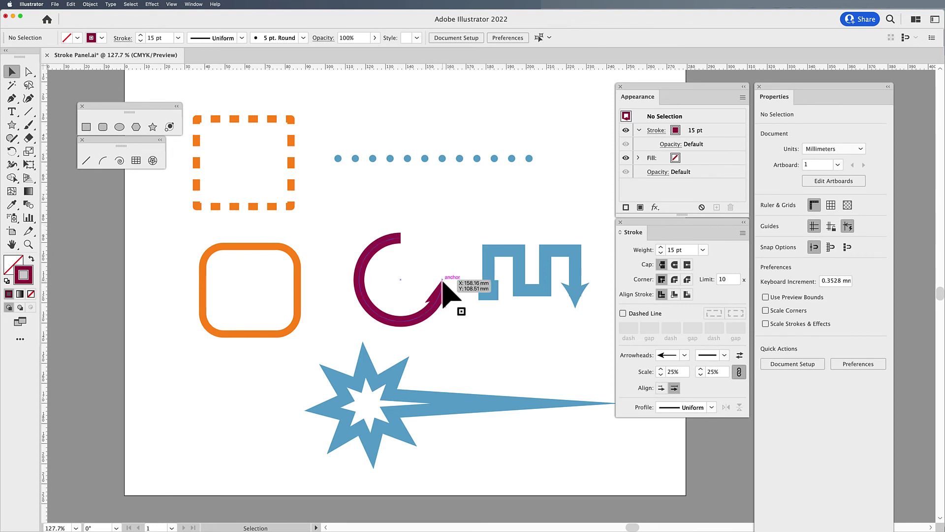
click(443, 285)
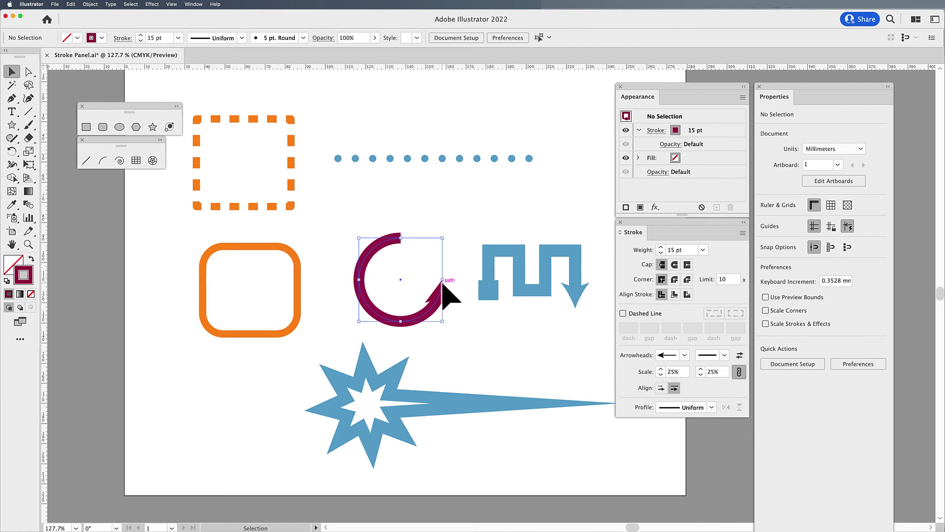
click(661, 388)
click(514, 348)
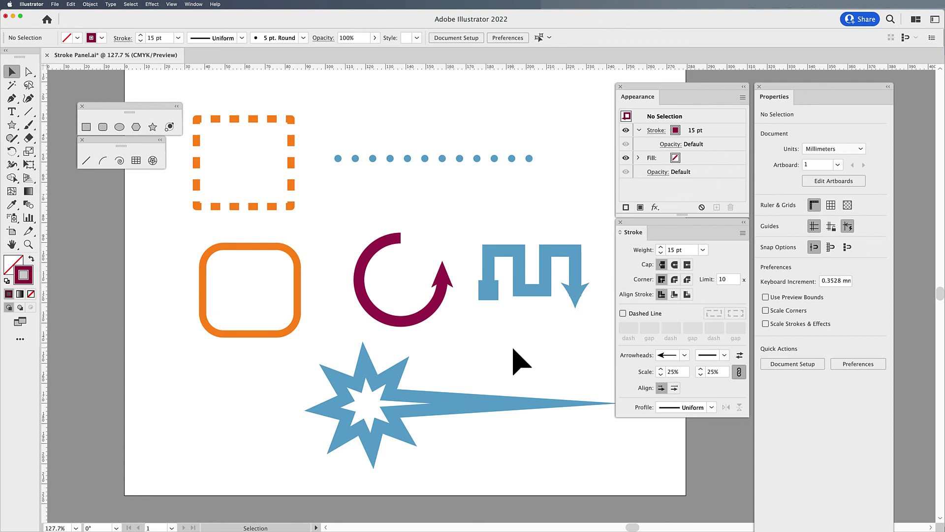
Select the maroon arrow arc and inspect its stroke options
click(424, 319)
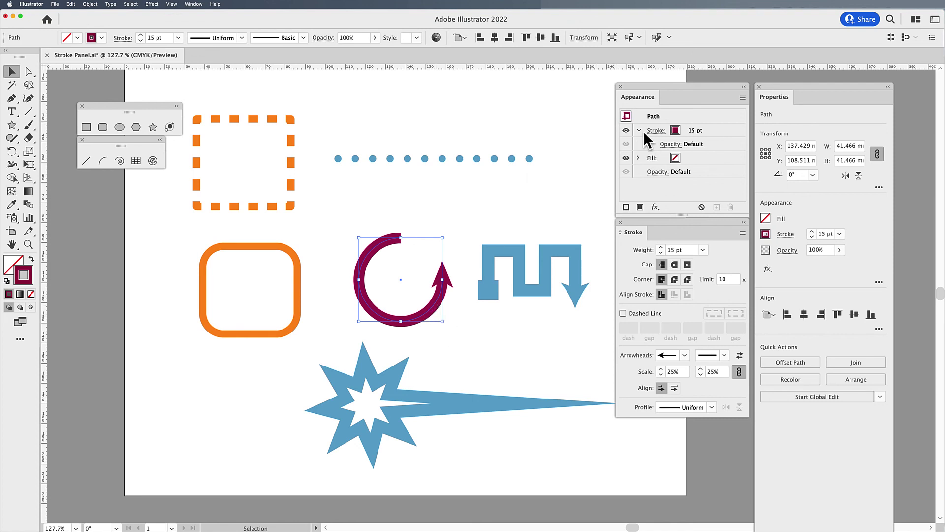
click(701, 127)
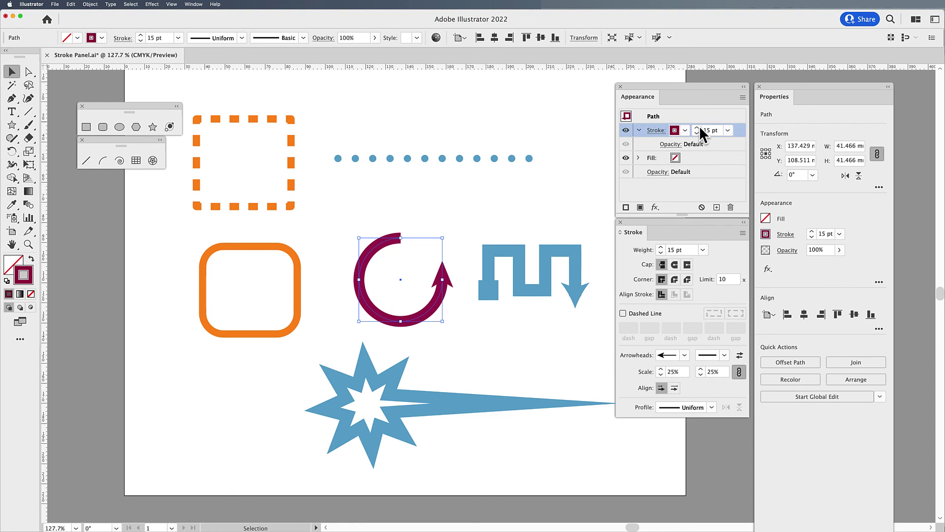
click(655, 130)
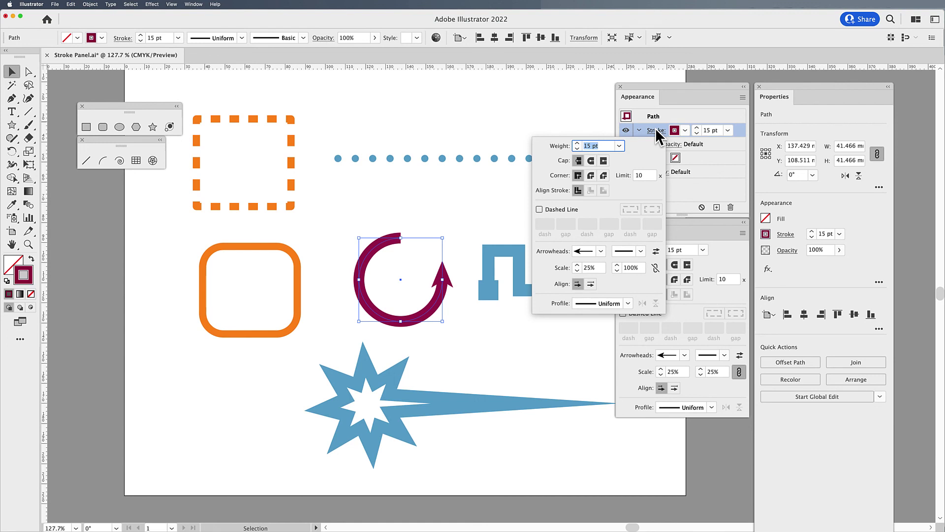
click(655, 129)
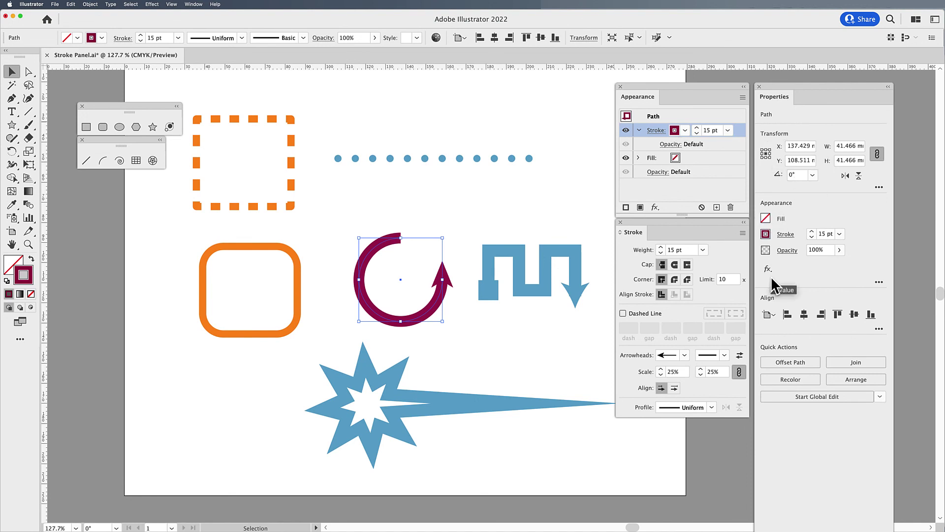
click(784, 236)
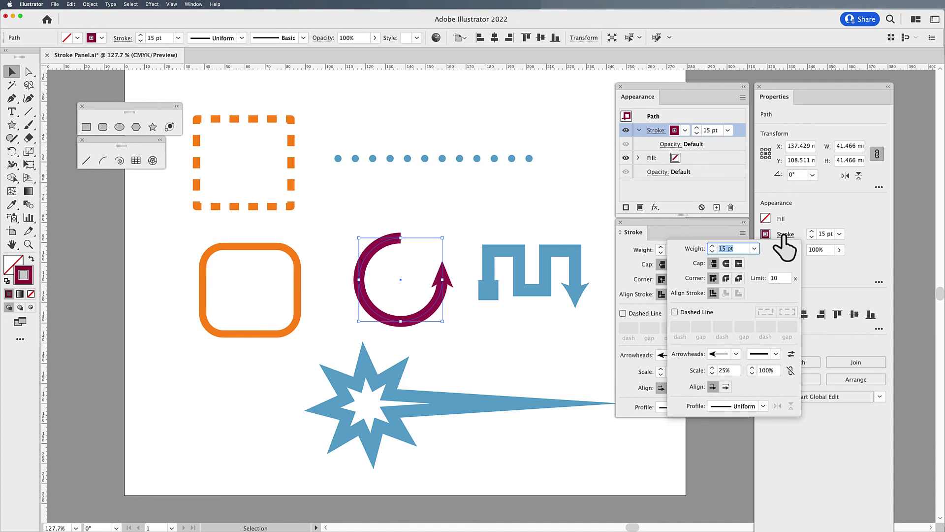
key(Escape)
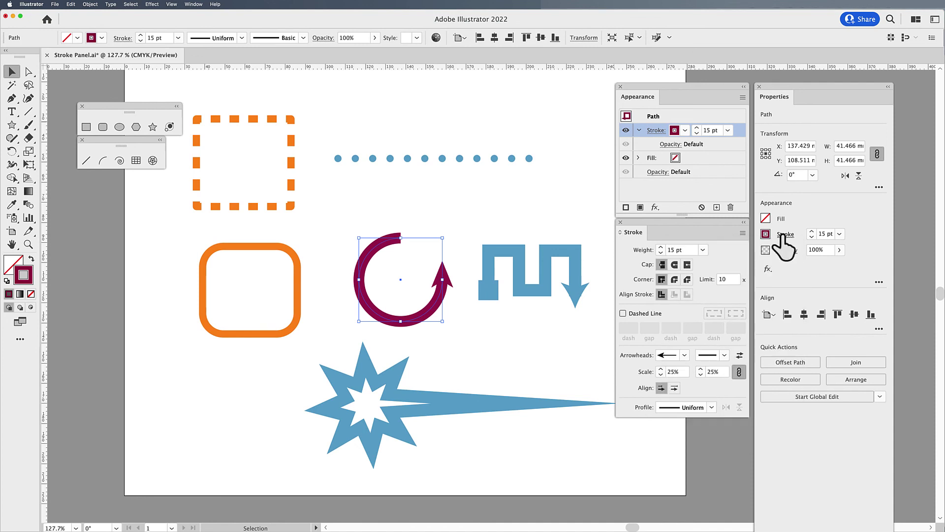
Change the arc's stroke to a green swatch, leaving the weight at 15 pt
click(764, 232)
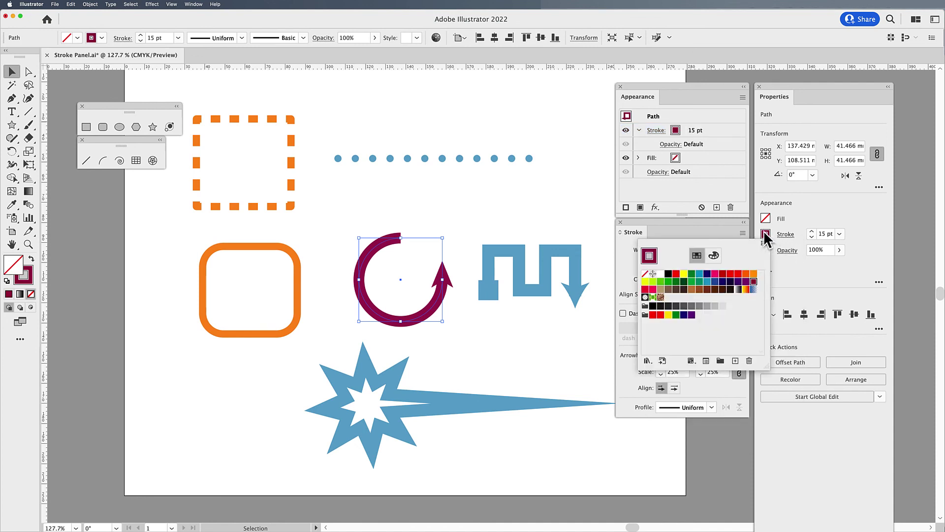
click(660, 282)
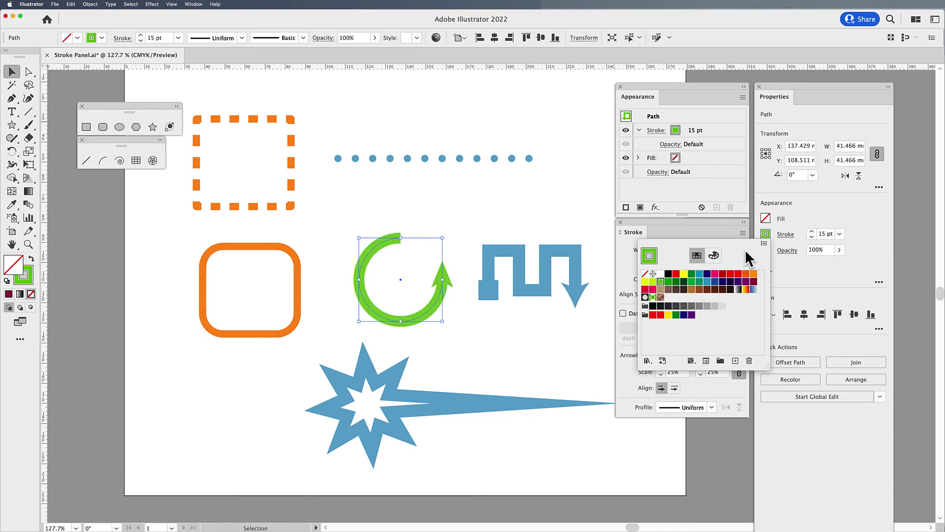
click(713, 256)
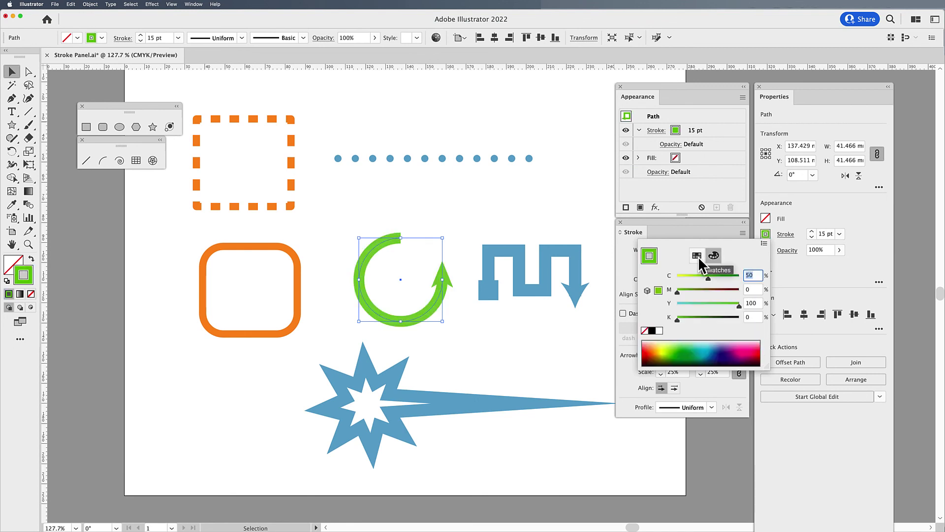
click(697, 255)
click(766, 231)
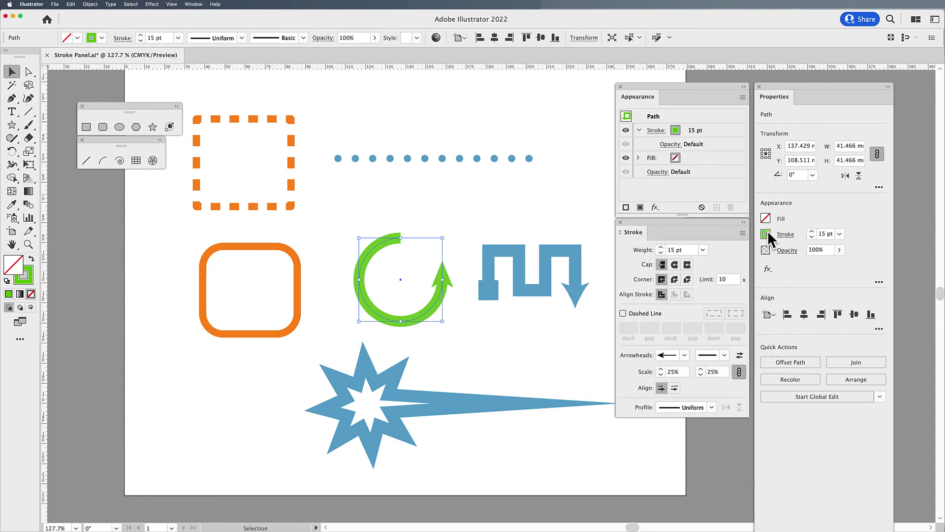
click(839, 235)
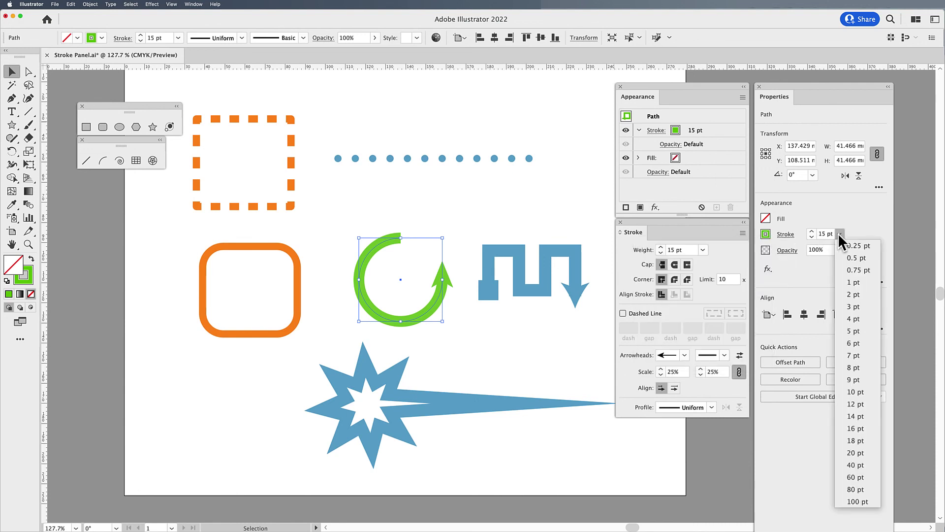
click(839, 234)
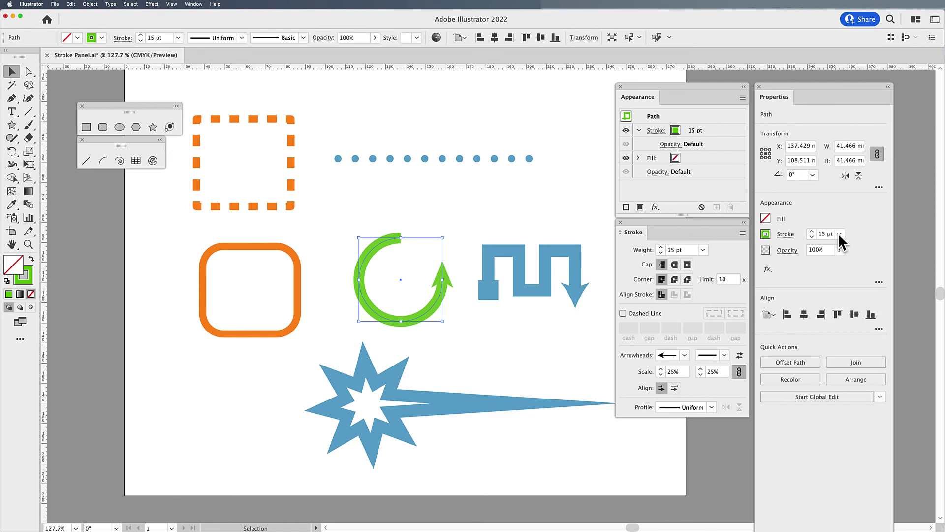